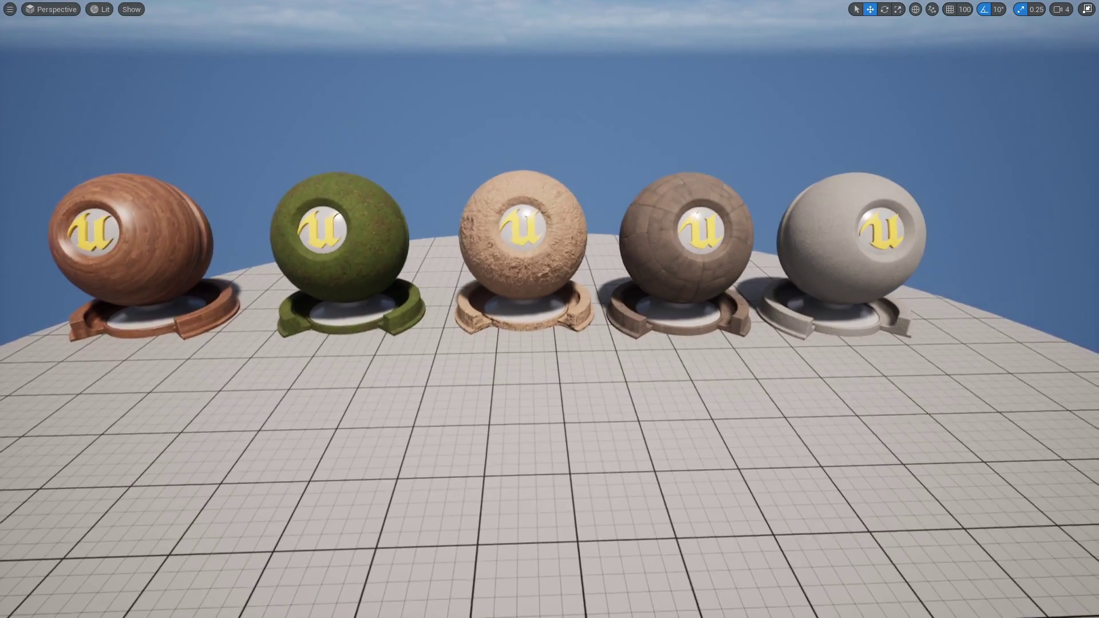
key("a")
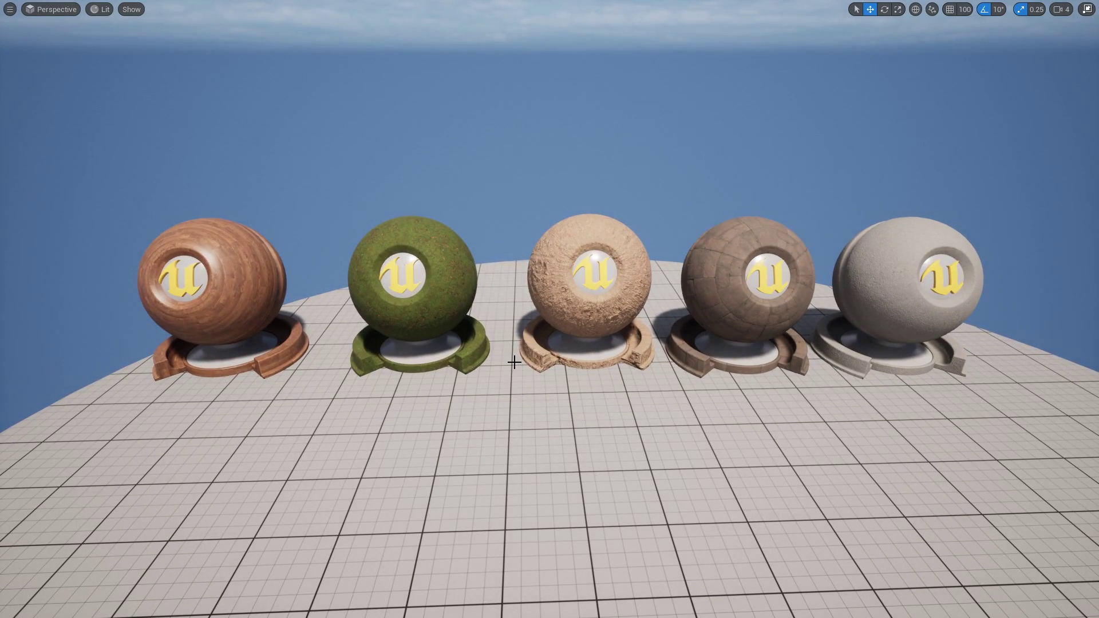
right_click_drag(334, 340, 333, 340)
key("w")
key("d")
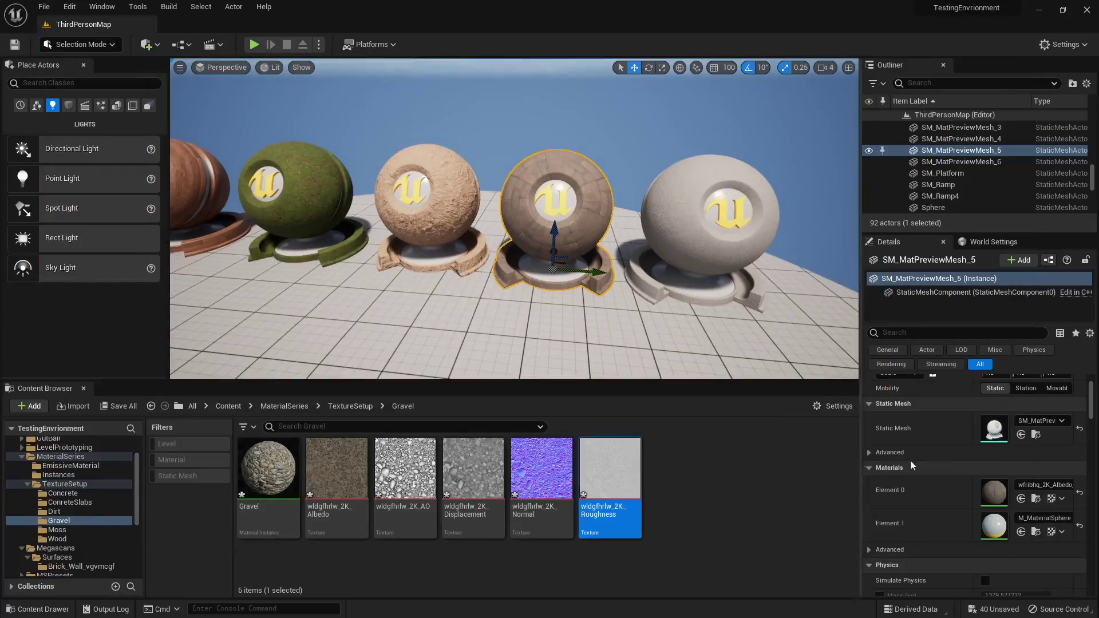
Open the wfribhq_2K_Albedo_Mat material assigned to the selected preview sphere and examine its node graph.
double_click(994, 493)
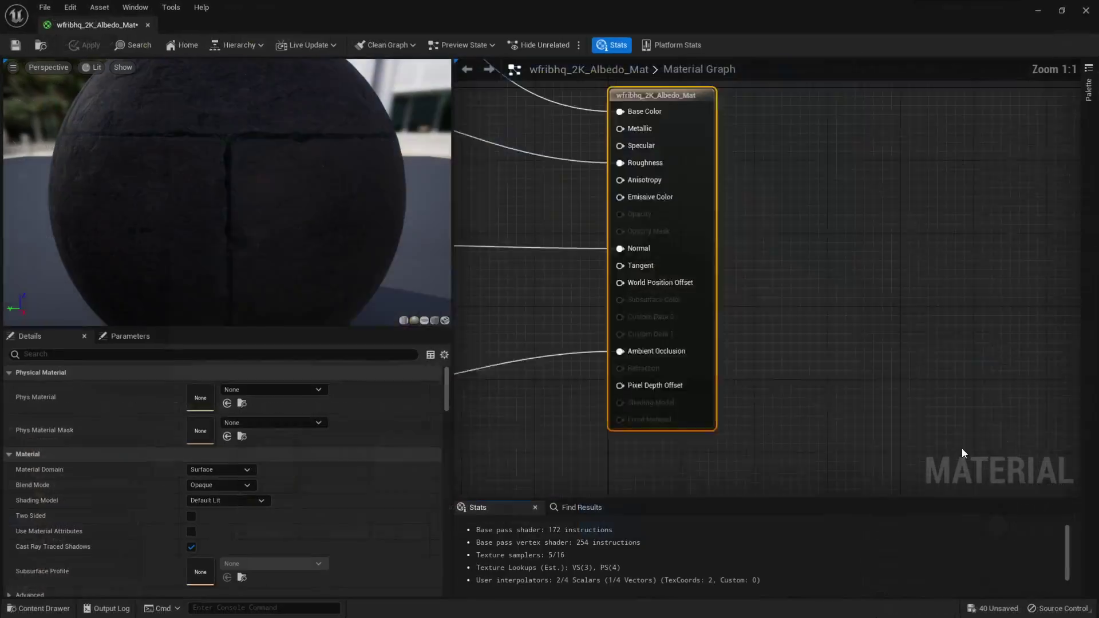
right_click_drag(610, 240, 698, 253)
scroll(699, 253, "down", 2)
mouse_move(609, 206)
right_mouse_down()
mouse_move(657, 263)
mouse_move(691, 265)
right_mouse_up()
left_click(709, 262)
right_click_drag(663, 223, 720, 171)
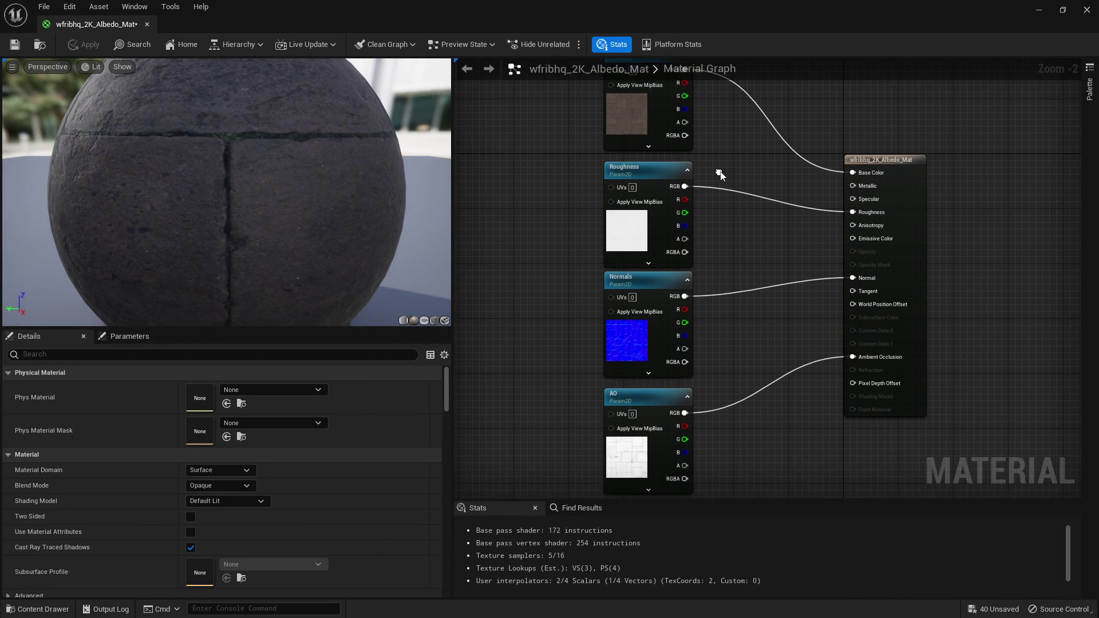
scroll(719, 172, "down", 2)
right_click_drag(635, 143, 652, 184)
Examine the Colour, Roughness, Normals and AO texture parameter nodes and how they connect to the material output.
mouse_move(583, 101)
left_mouse_down()
mouse_move(751, 406)
mouse_move(893, 359)
mouse_move(791, 456)
left_mouse_up()
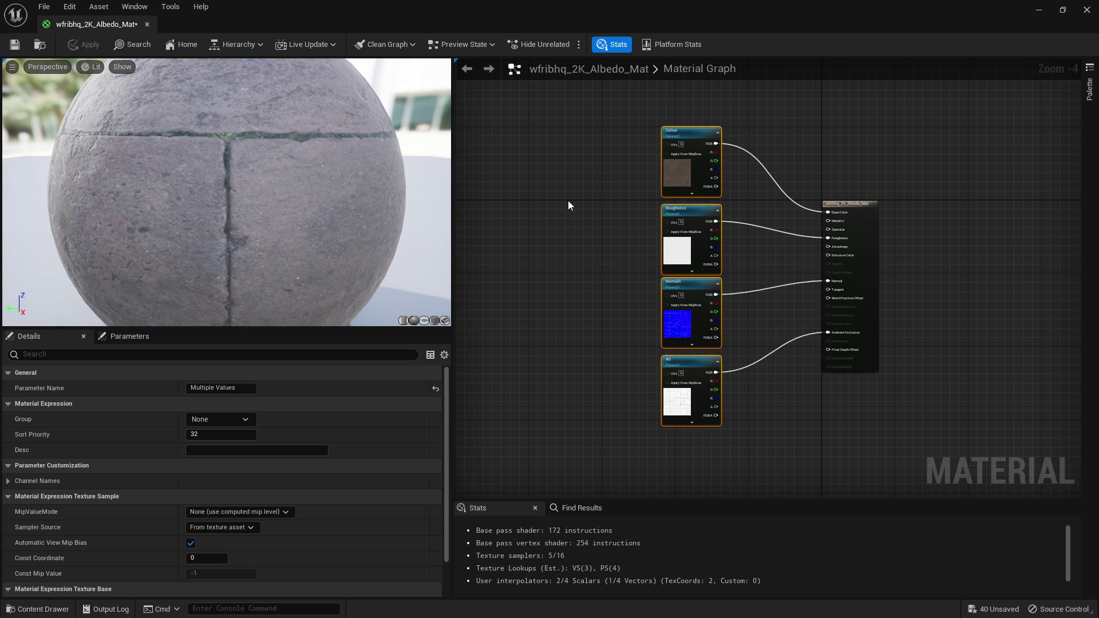
left_click_drag(588, 139, 735, 406)
left_click(621, 178)
left_click(681, 181)
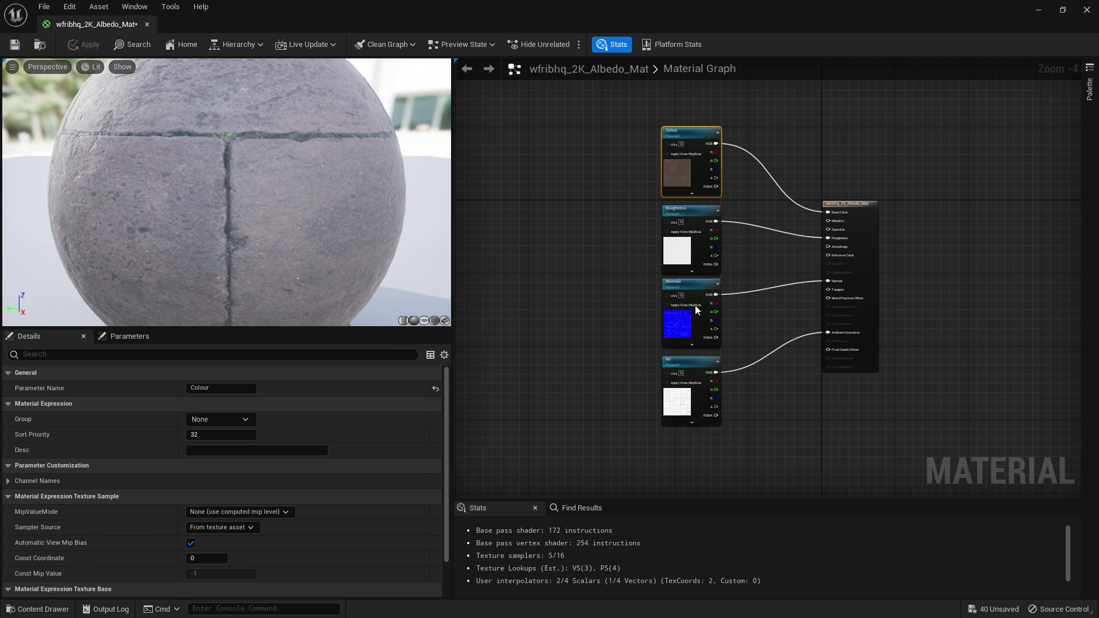
left_click(690, 252)
left_click(678, 329)
left_click(659, 409)
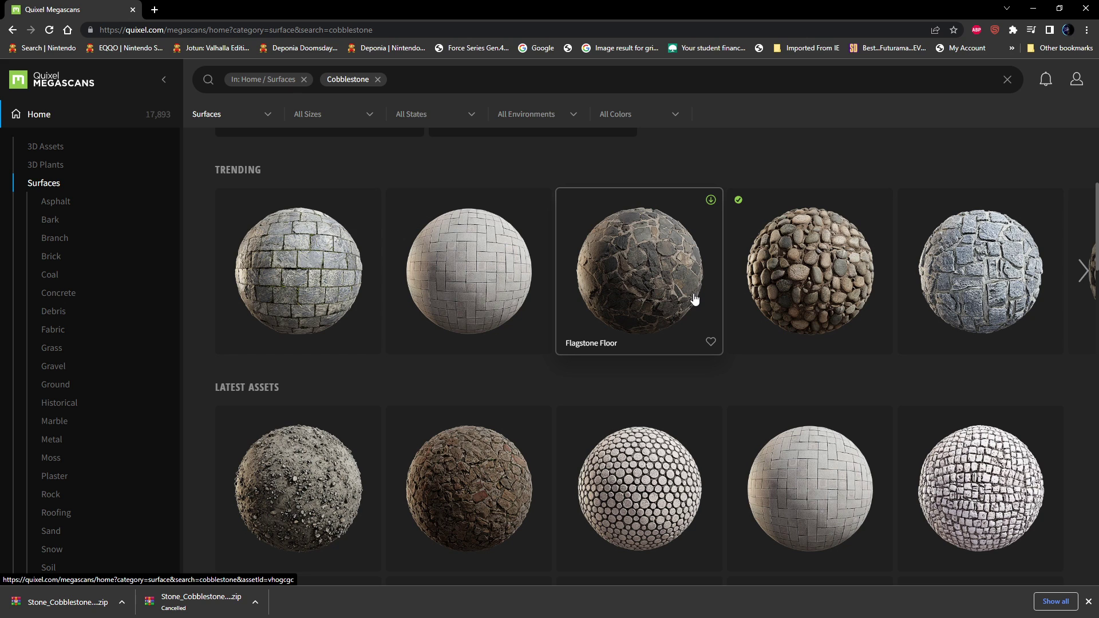
In the Quixel Megascans browser page, find the Roman Cobblestone Wall among the trending surfaces and download it at 2K resolution.
left_click(1078, 265)
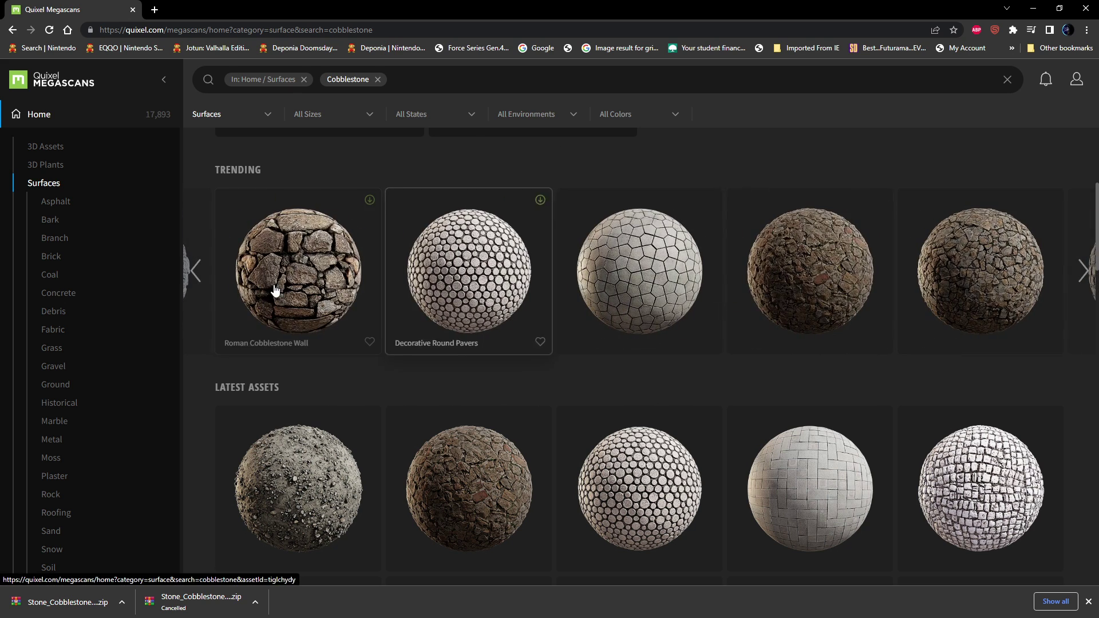
left_click(313, 284)
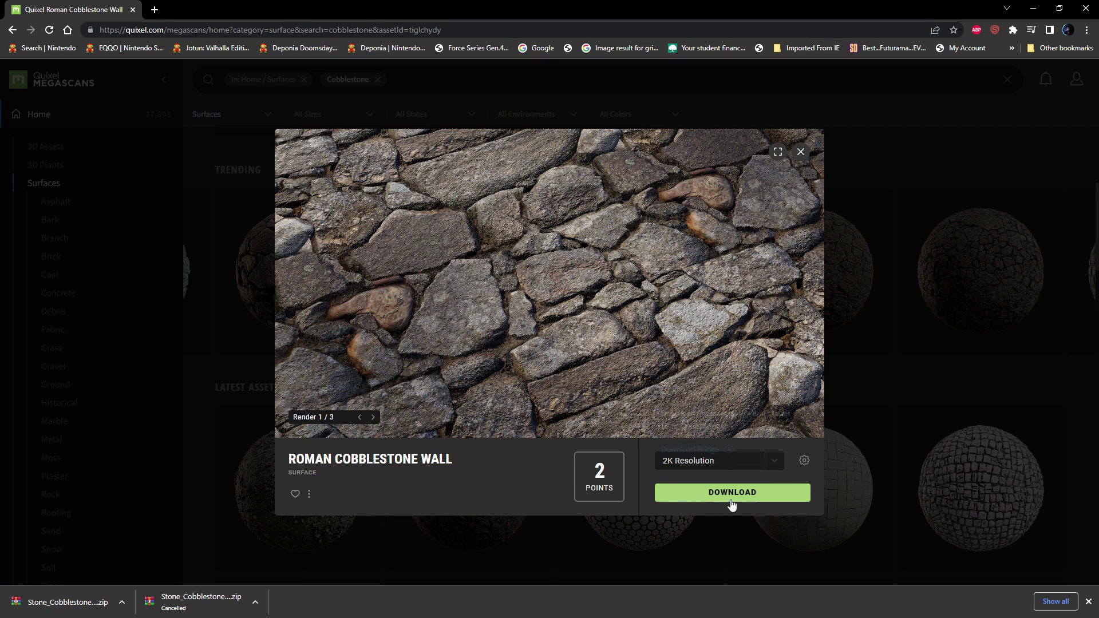
mouse_move(731, 499)
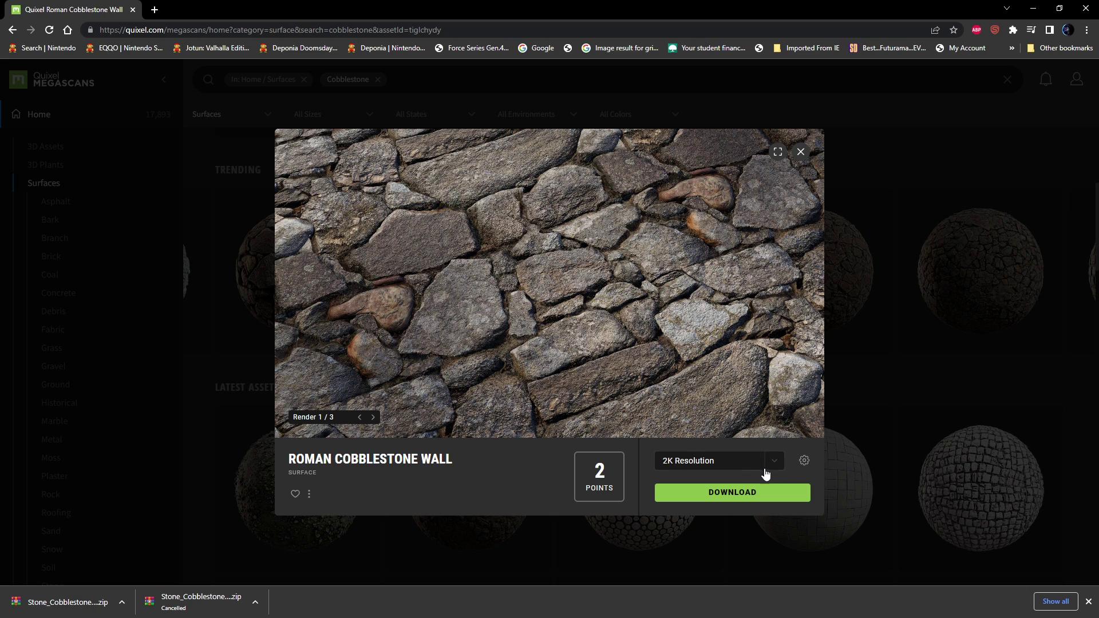
left_click(769, 461)
left_click(706, 495)
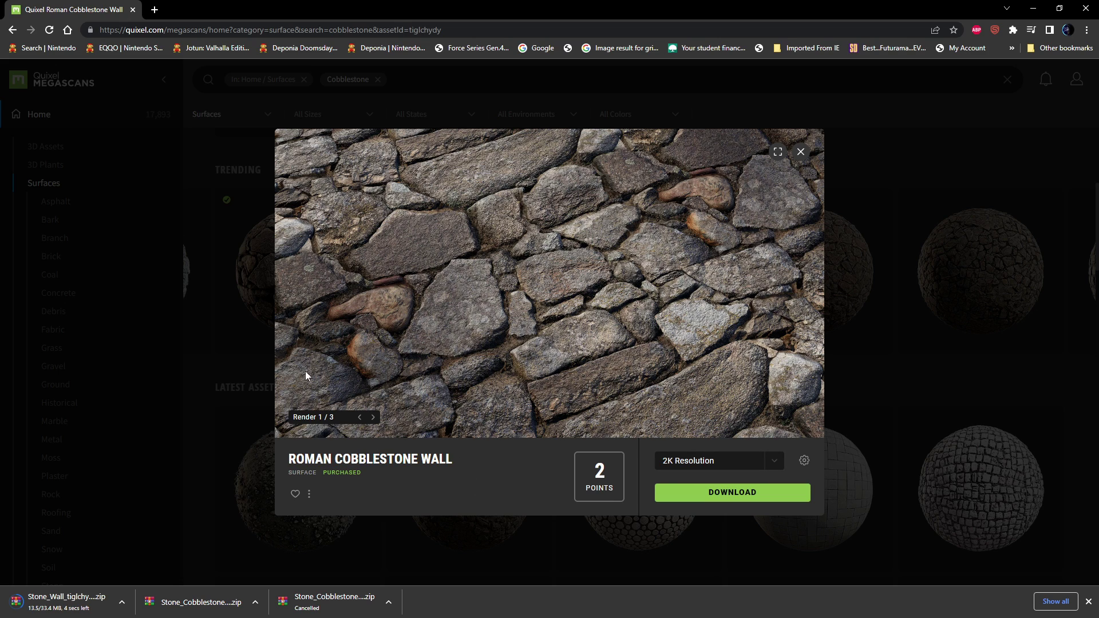
left_click(766, 461)
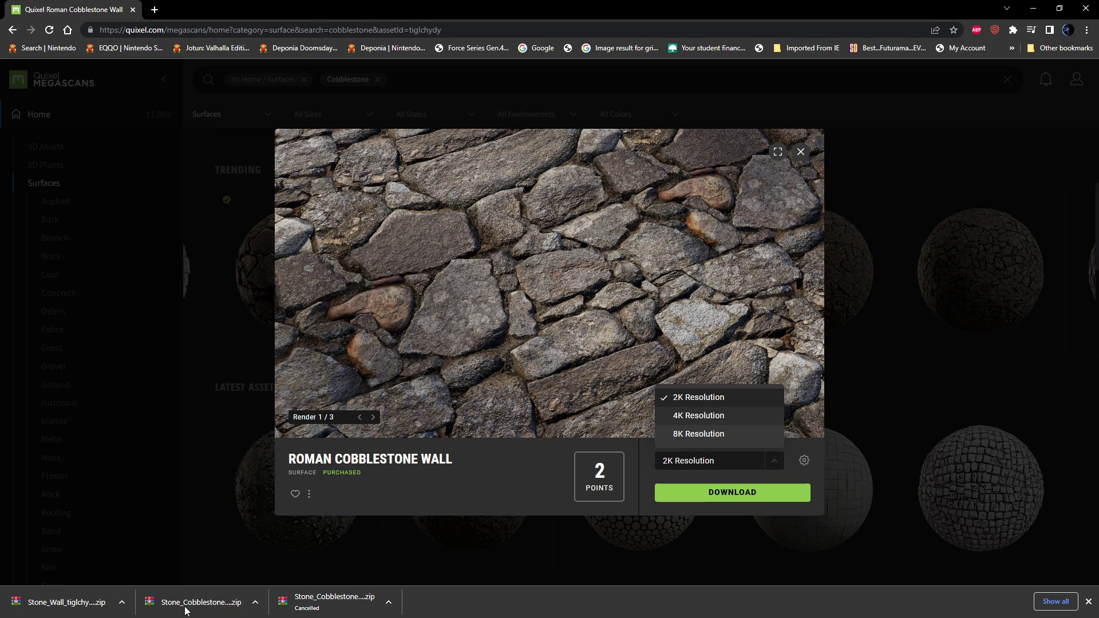
Show the downloaded Stone_Wall archive in its folder and open the extracted Stone_Wall_tiglchydy_2K_surface_ms folder.
left_click(121, 604)
left_click(256, 546)
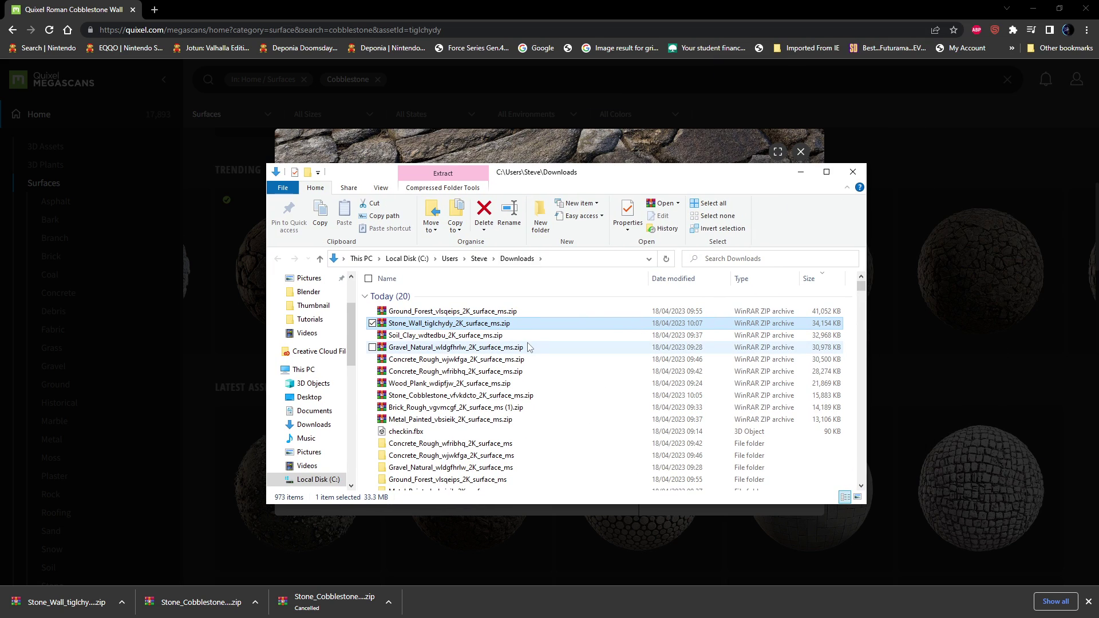
scroll(459, 326, "down", 3)
double_click(450, 458)
Examine the Albedo, AO, Displacement, Normal and Roughness image files in the extracted folder.
left_click(520, 303)
left_click(582, 303, "ctrl")
left_click(703, 307, "ctrl")
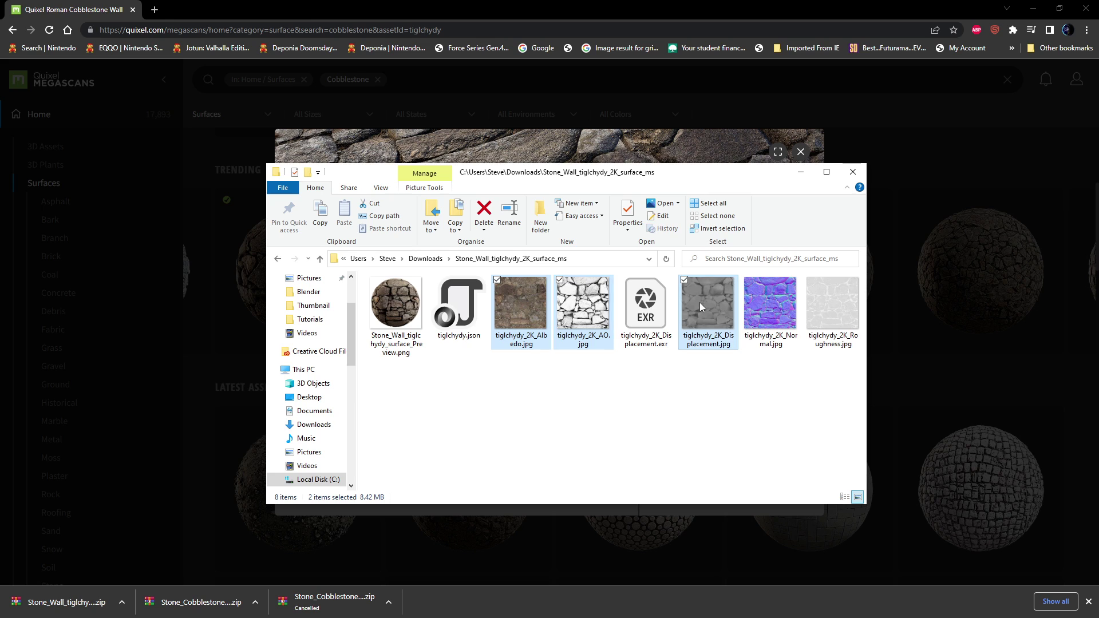
left_click_drag(847, 404, 625, 422)
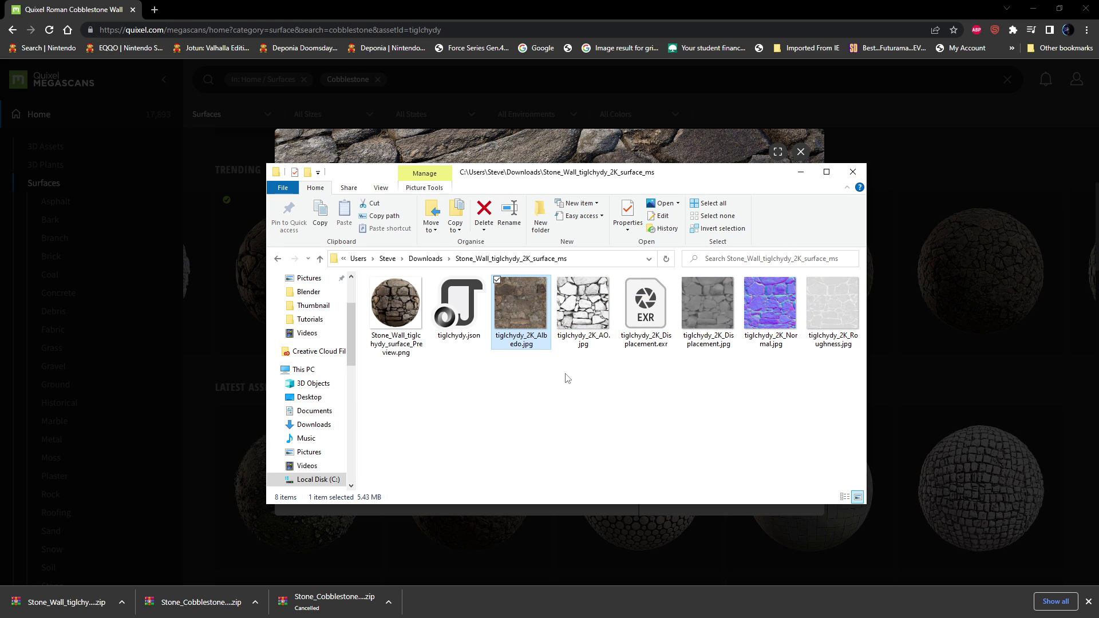
left_click(586, 331)
left_click(762, 347)
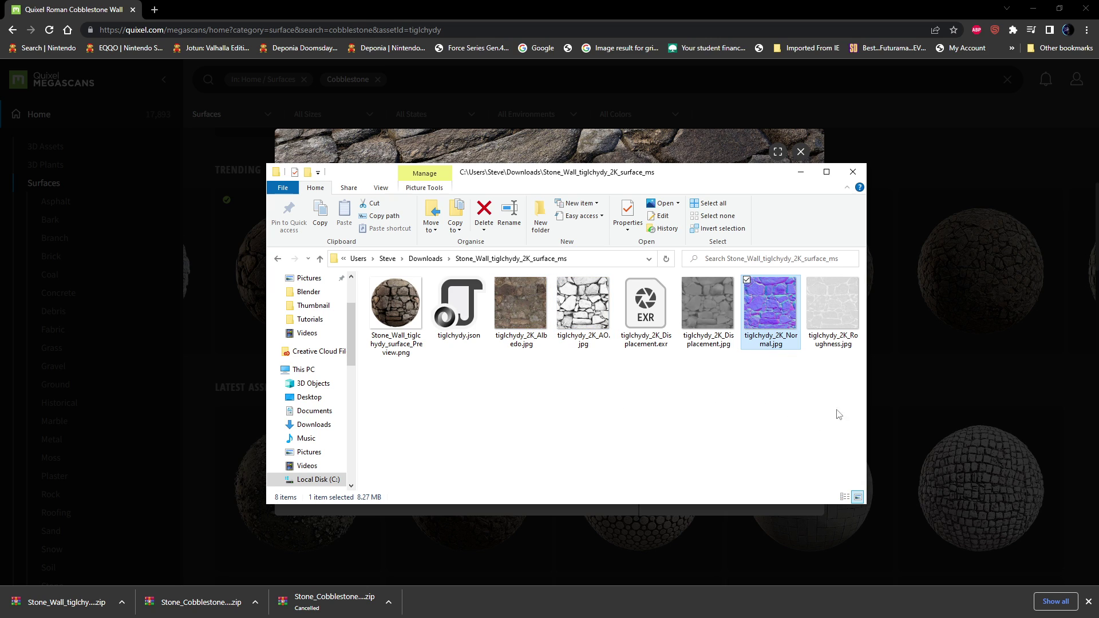
left_click(822, 339)
left_click_drag(705, 399, 647, 297)
Select the Albedo, AO, Normal and Roughness JPG files together and move the folder window out of the way.
left_click(814, 333)
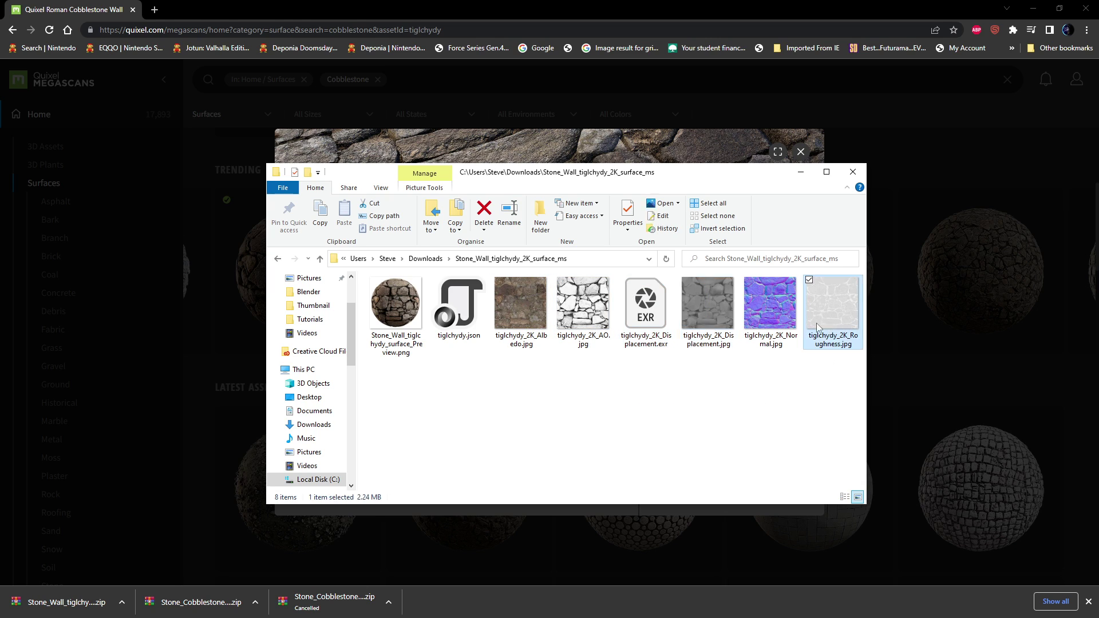
left_click(770, 306, "ctrl")
left_click(583, 306, "ctrl")
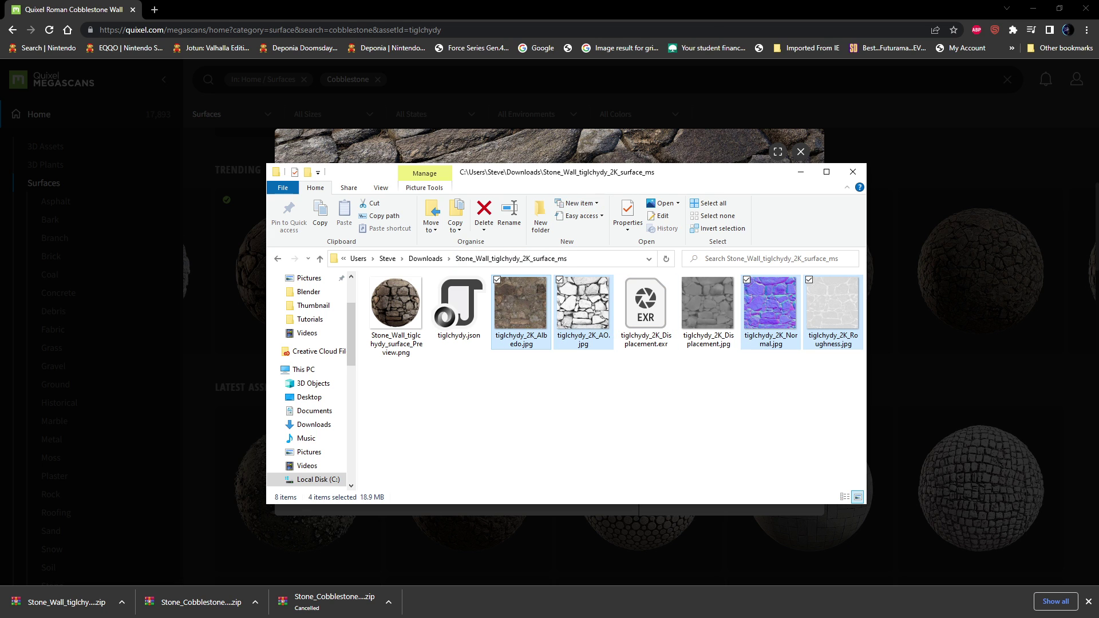
left_click_drag(626, 175, 1098, 175)
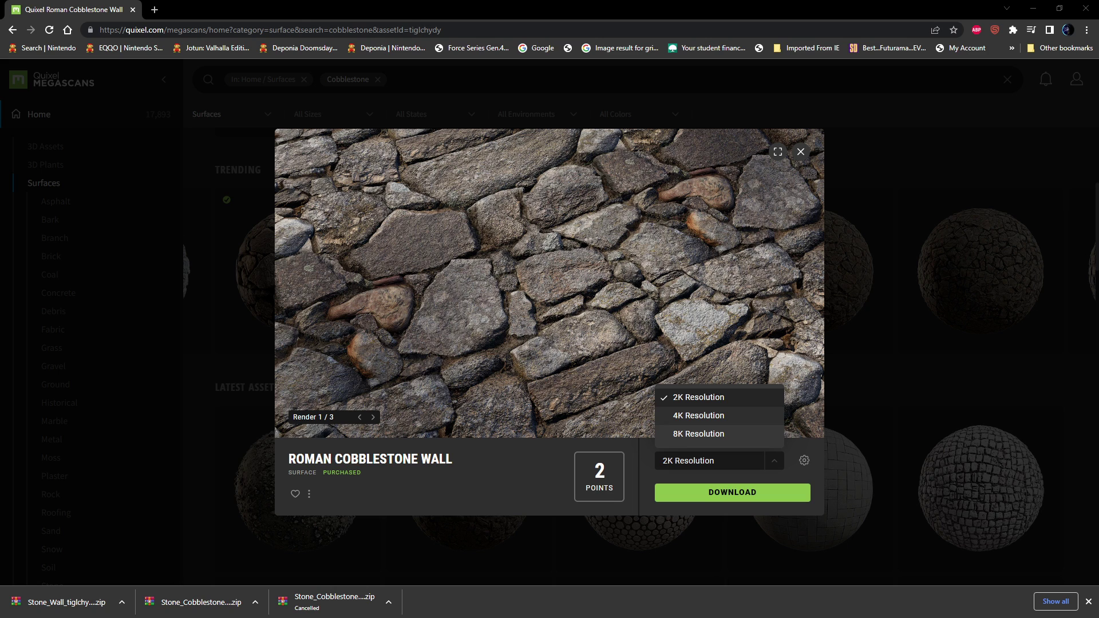
Switch to Unreal Engine, create a folder named RomanCobblestone inside TextureSetup and open it.
key("alt+Tab")
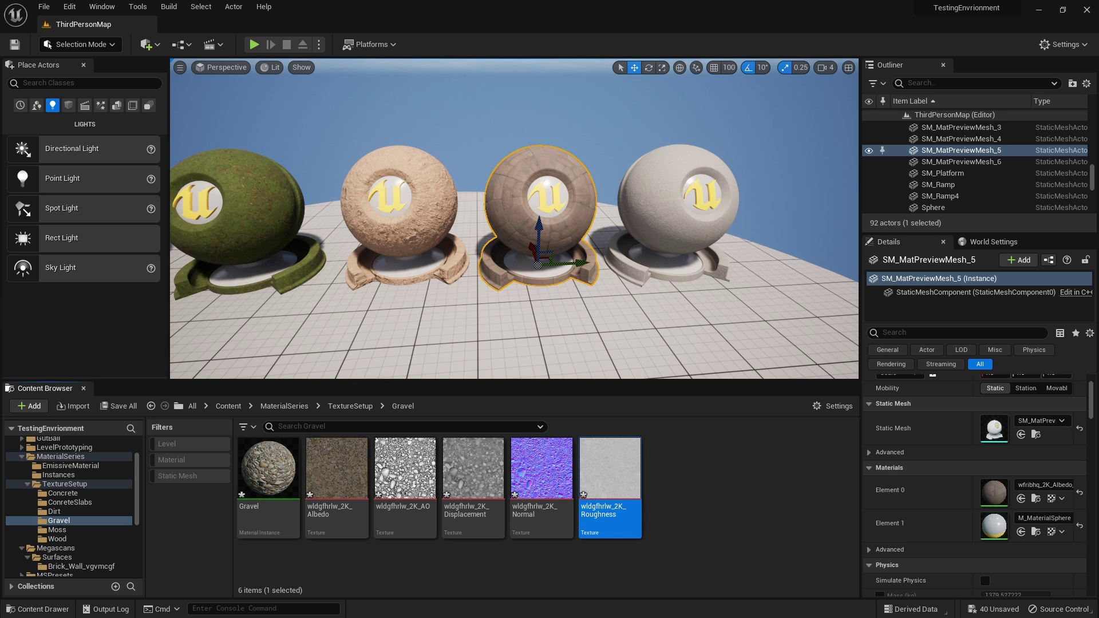
left_click(347, 407)
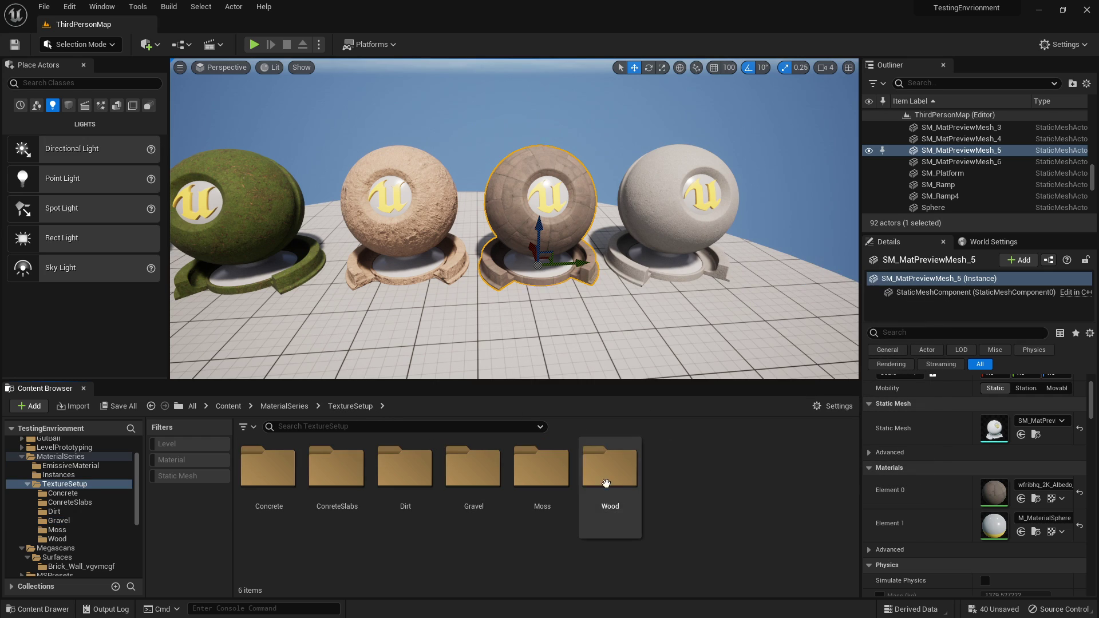
right_click(719, 490)
left_click(784, 142)
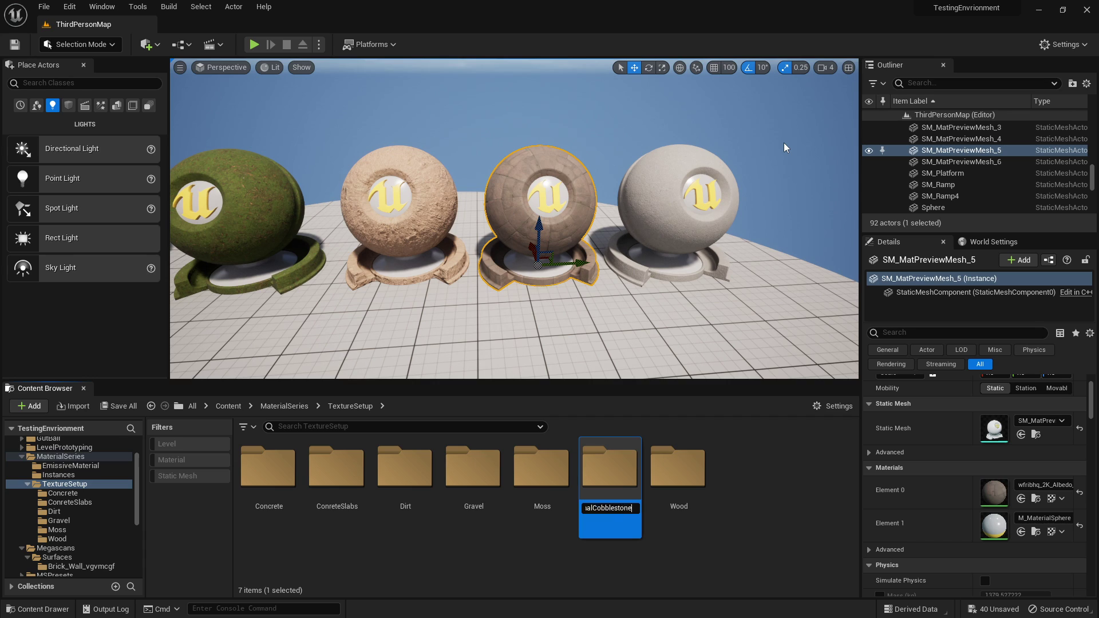
left_click(608, 507)
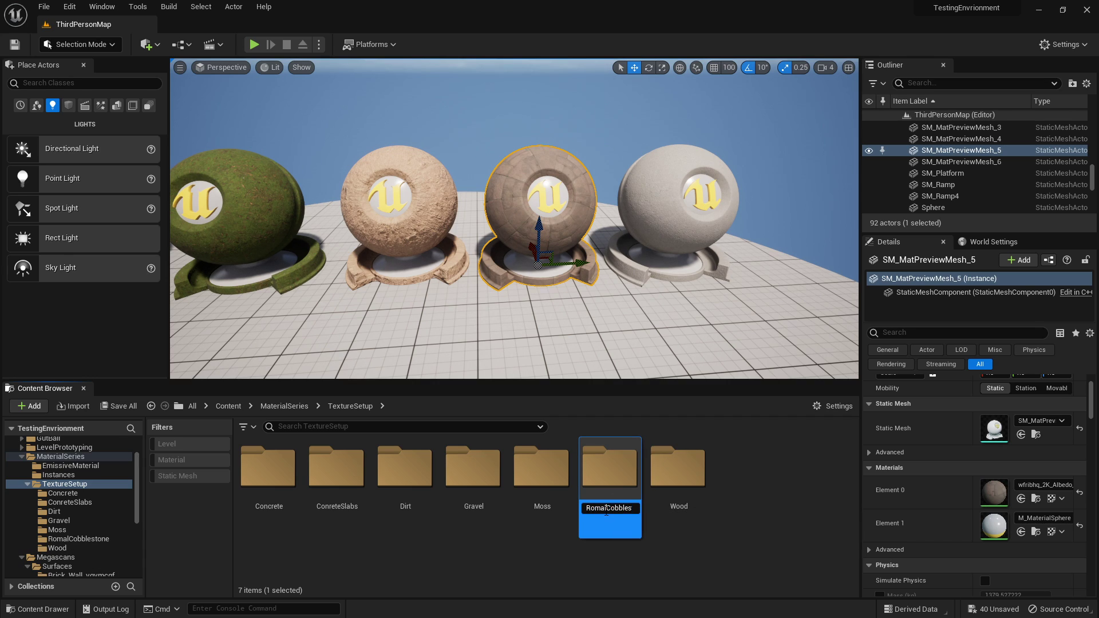
double_click(600, 484)
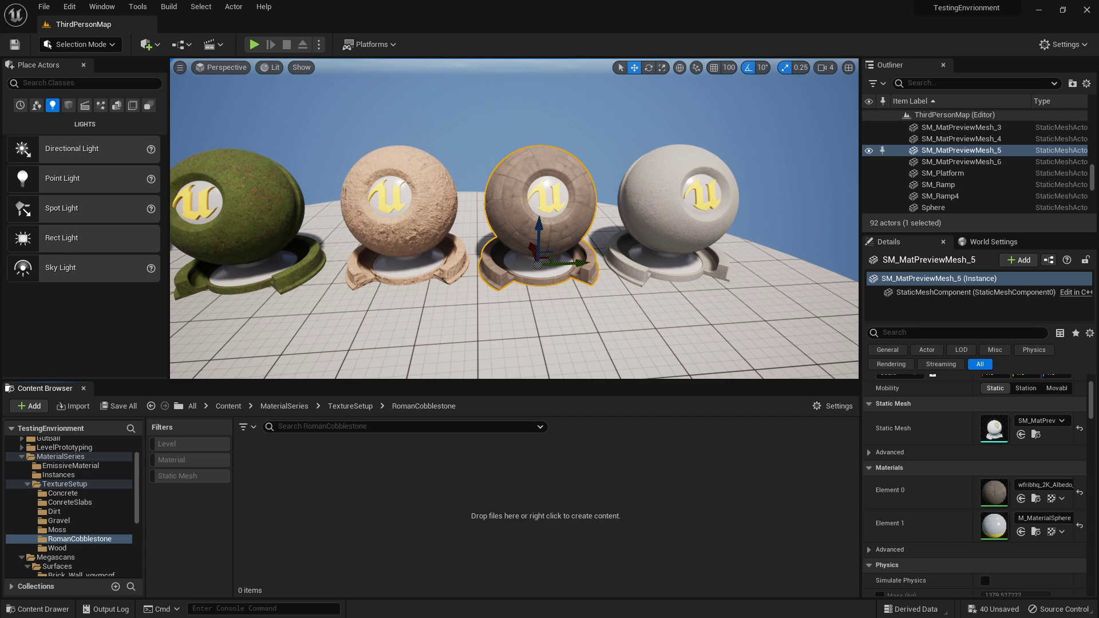
Import the four selected texture files from the file explorer into the RomanCobblestone folder.
key("alt+Tab")
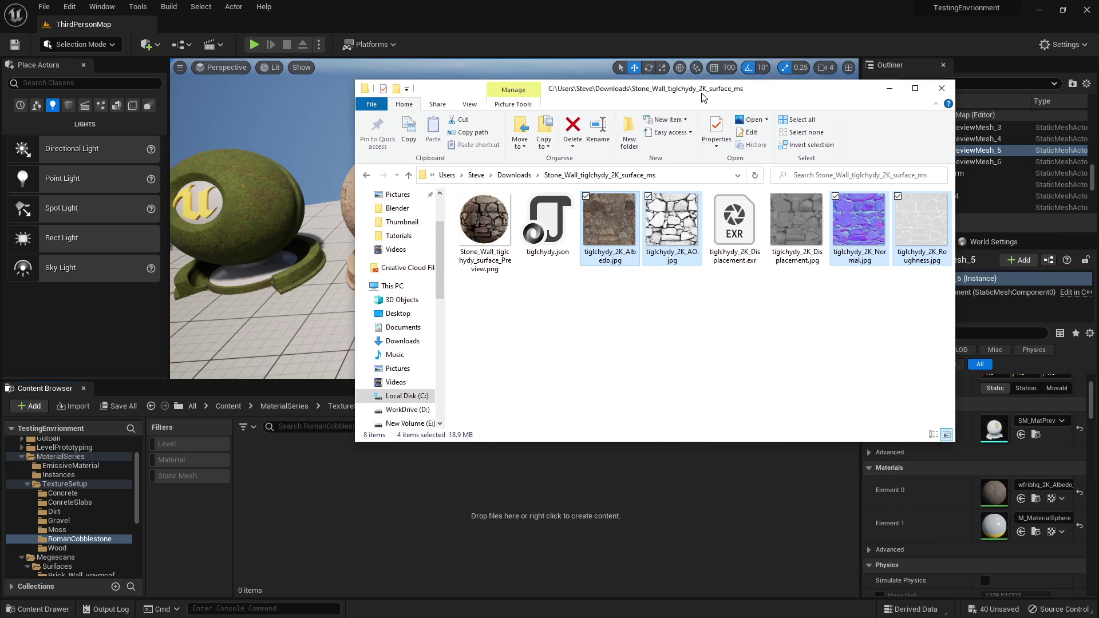
left_click_drag(614, 221, 458, 494)
left_click(554, 534)
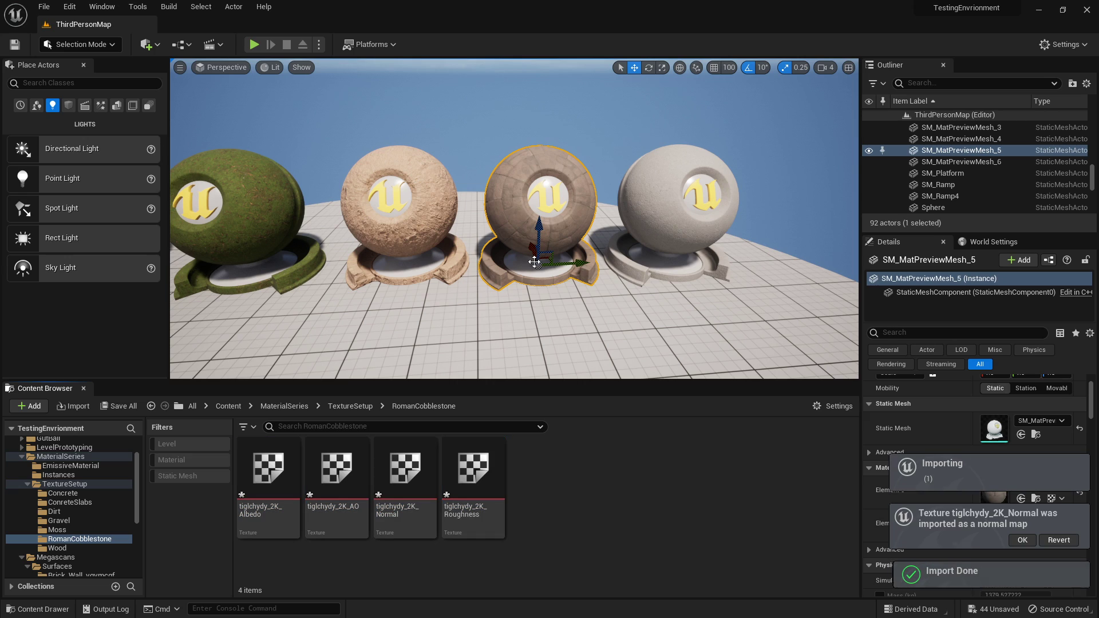
Duplicate the sand-coloured preview sphere and place the copy in front of the row of spheres.
left_click(416, 227)
right_click_drag(416, 227, 439, 211)
left_click_drag(520, 132, 414, 243, "alt")
key("Escape")
right_click_drag(414, 243, 440, 200)
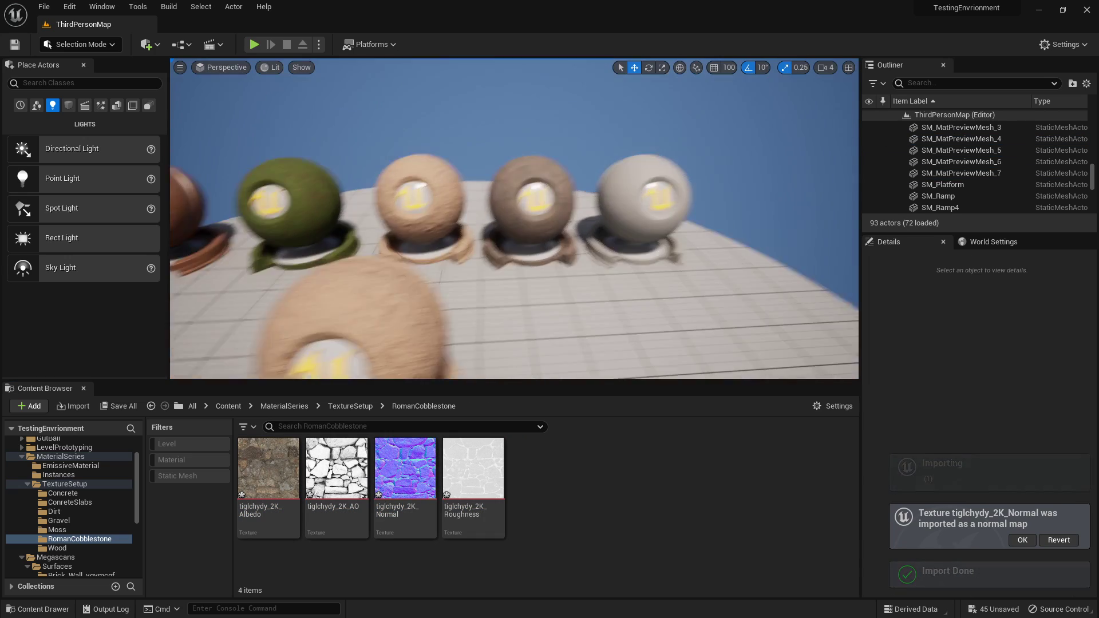
right_click_drag(447, 279, 401, 303)
left_click(447, 283)
left_click_drag(456, 318, 464, 268)
key("Escape")
Apply the tiglchydy_2K_Albedo texture to the duplicated sphere as a new material and inspect the surface up close.
left_click_drag(268, 475, 498, 240)
right_click(278, 479)
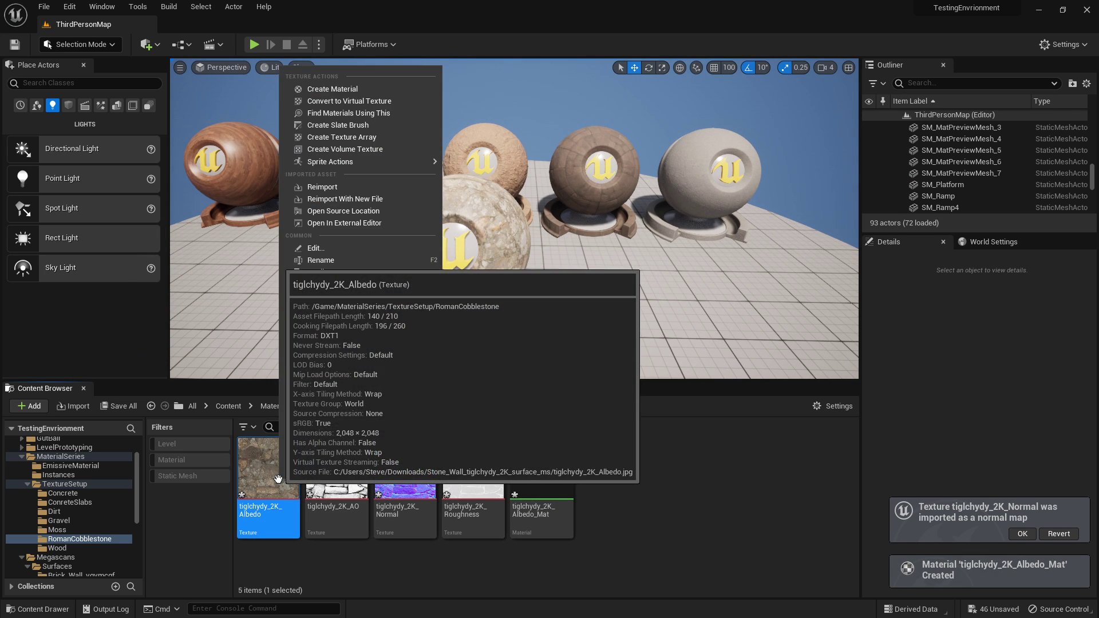
key("Escape")
right_click_drag(519, 165, 519, 166)
key("w")
left_click_drag(519, 165, 519, 165)
right_click_drag(471, 252, 471, 253)
key("a")
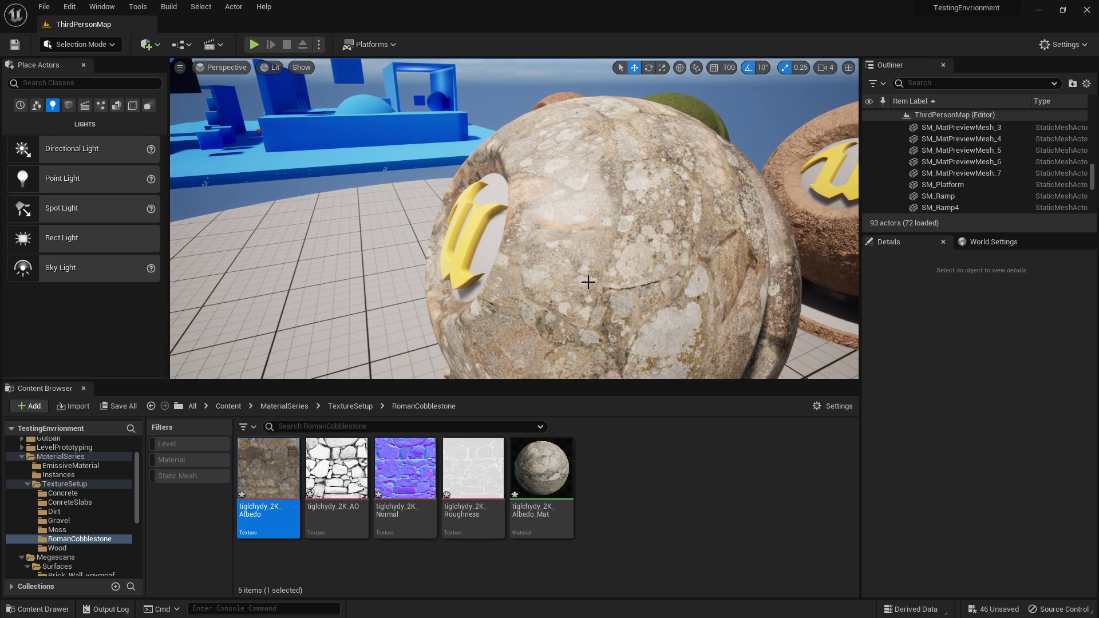
Open the tiglchydy_2K_Albedo_Mat material for editing and shrink its editor window so the texture assets stay accessible.
right_click(637, 499)
left_click(540, 472)
double_click(545, 475)
right_click_drag(570, 299, 628, 320)
left_click_drag(626, 232, 607, 187)
double_click(411, 9)
Add the tiglchydy_2K AO, Normal and Roughness textures to the material graph as texture samples.
left_click(337, 475)
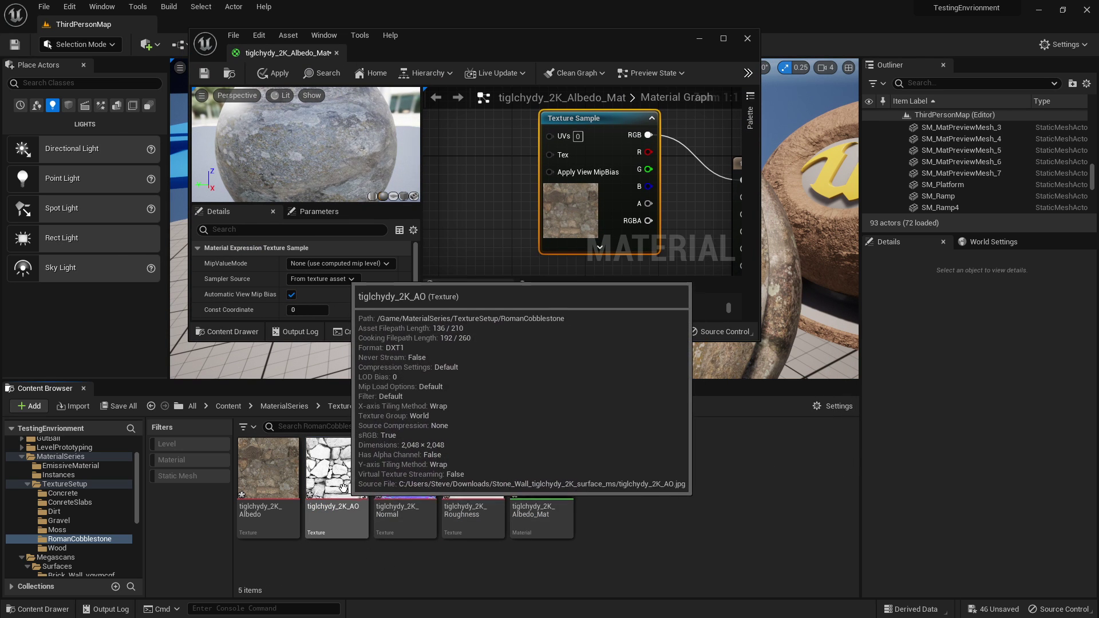
mouse_move(338, 487)
left_mouse_down()
mouse_move(504, 170)
mouse_move(329, 498)
left_mouse_up()
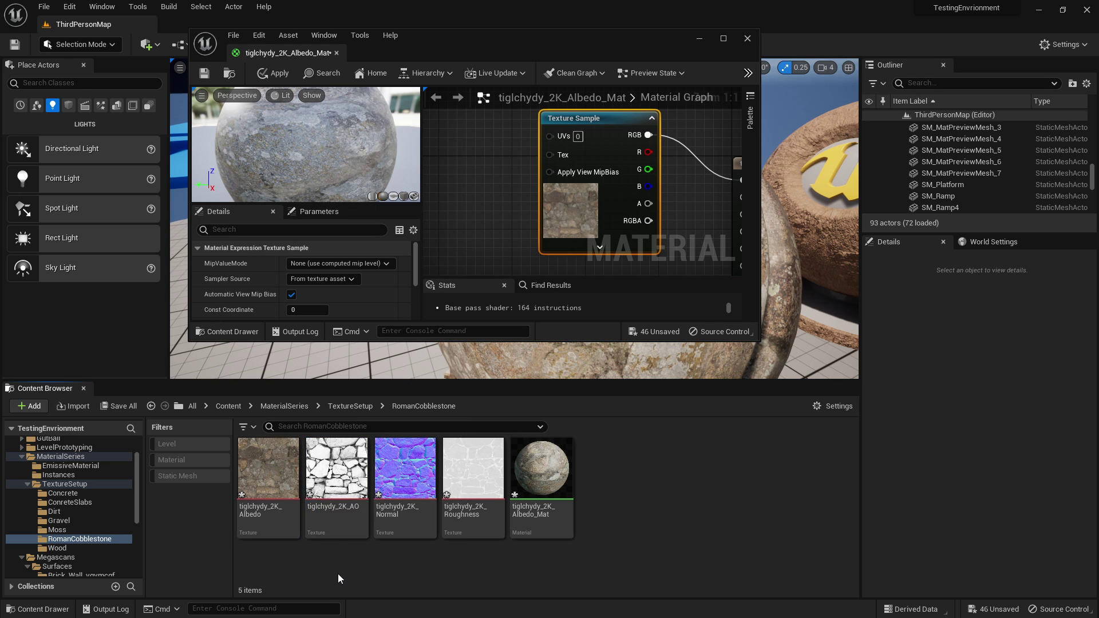
left_click(464, 508, "shift")
left_click(456, 480, "ctrl")
left_click(403, 474, "ctrl")
left_click(478, 493, "shift")
left_click_drag(477, 492, 483, 218)
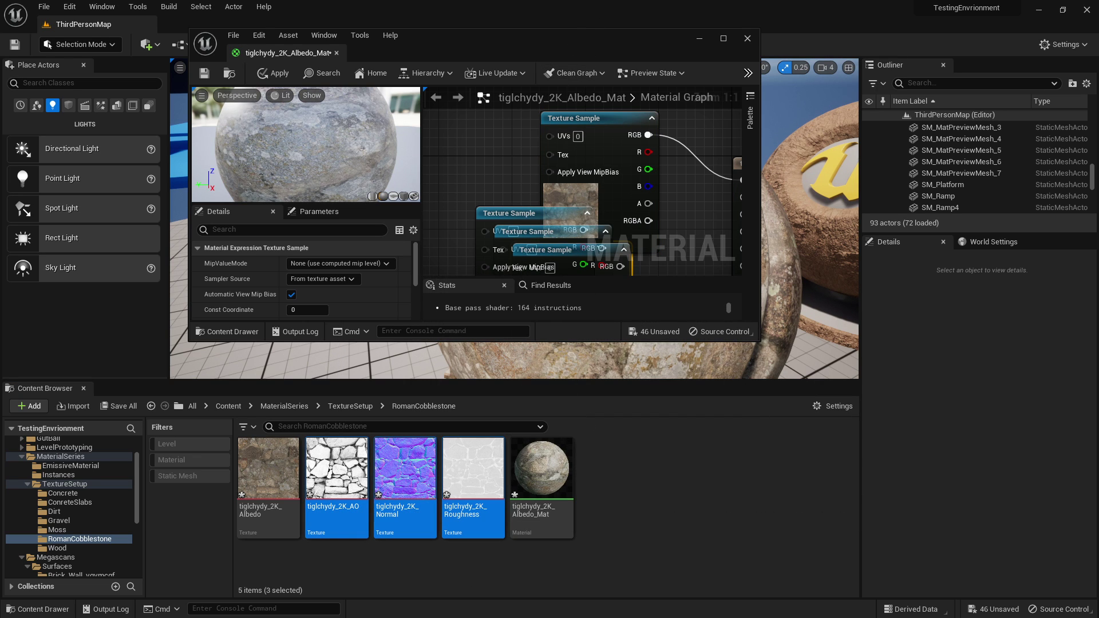
Enlarge the material editor and connect the roughness texture sample's RGB output to the material's Roughness input.
left_click_drag(559, 30, 565, 2)
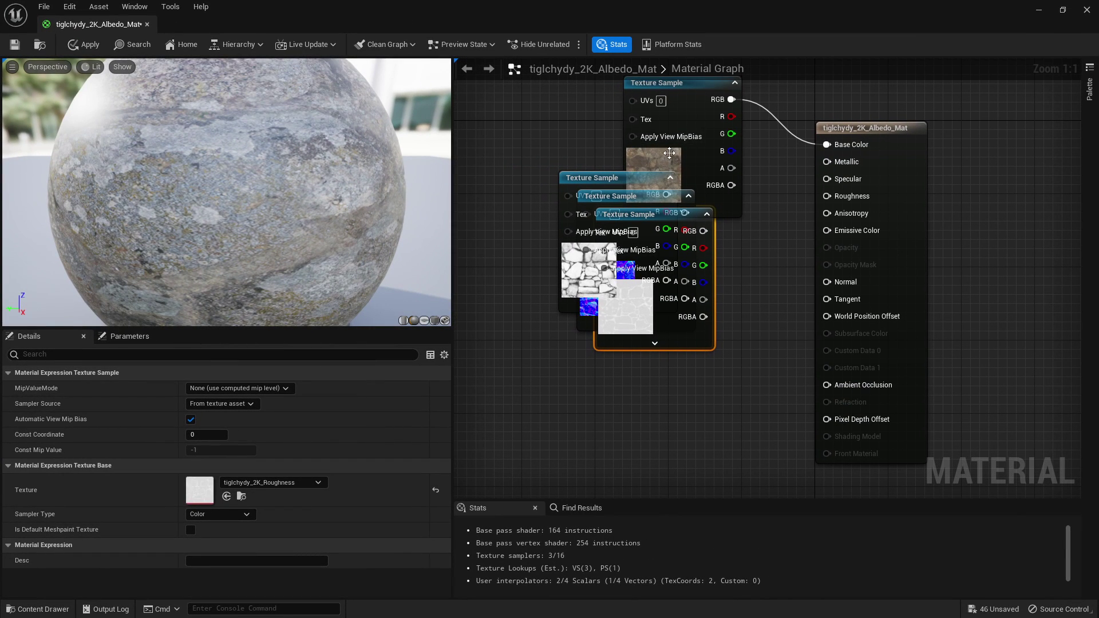
left_click_drag(645, 335, 491, 336)
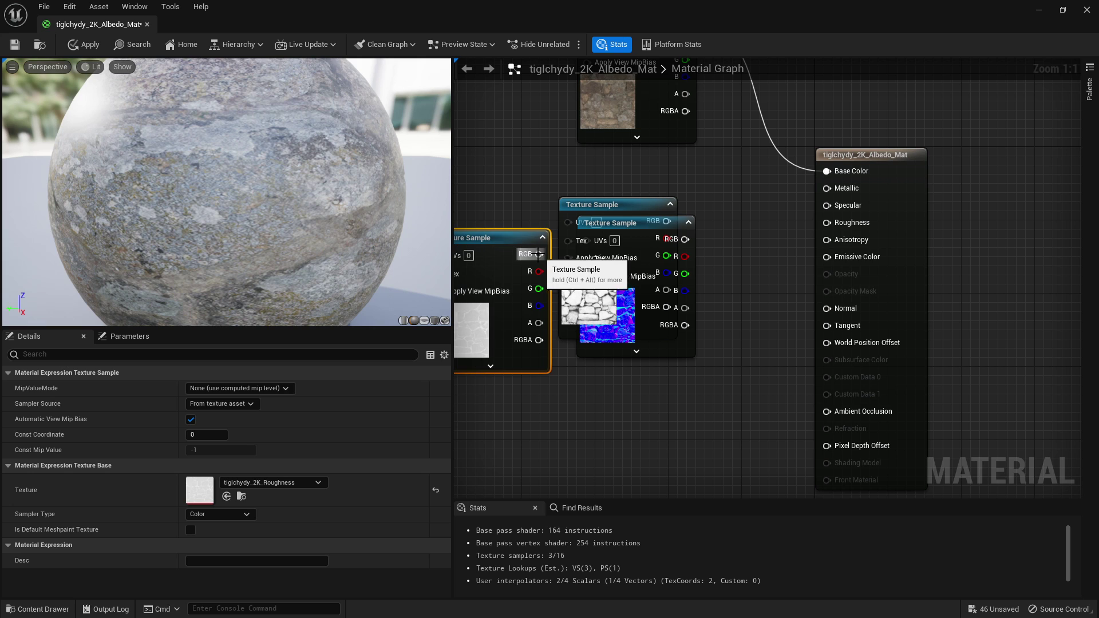
left_click_drag(527, 257, 502, 216)
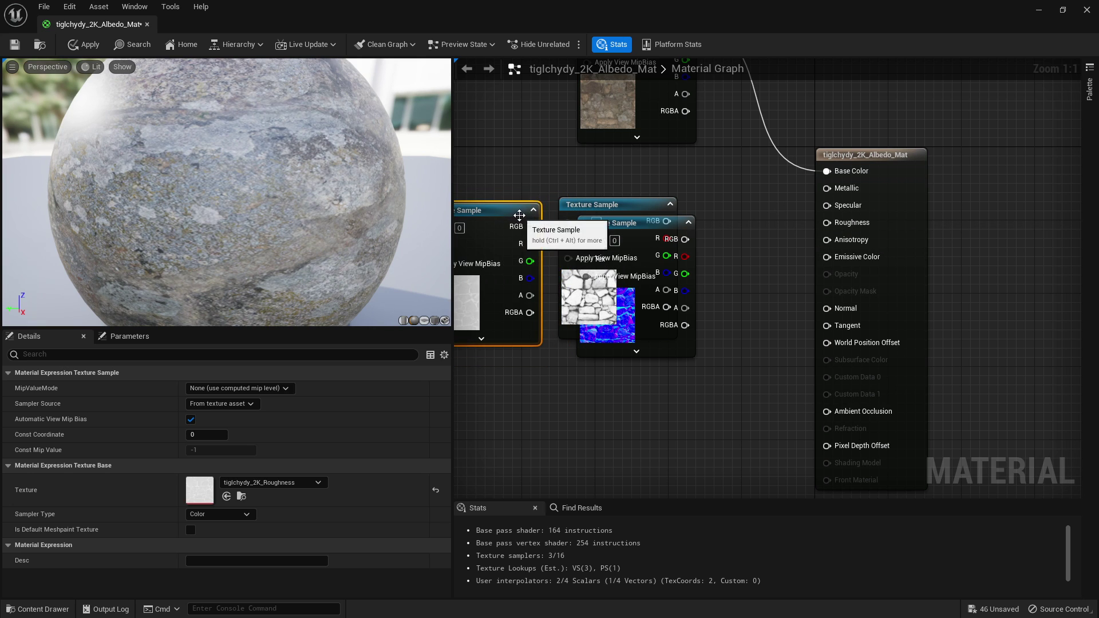
right_click_drag(519, 215, 631, 240)
left_click_drag(888, 225, 890, 222)
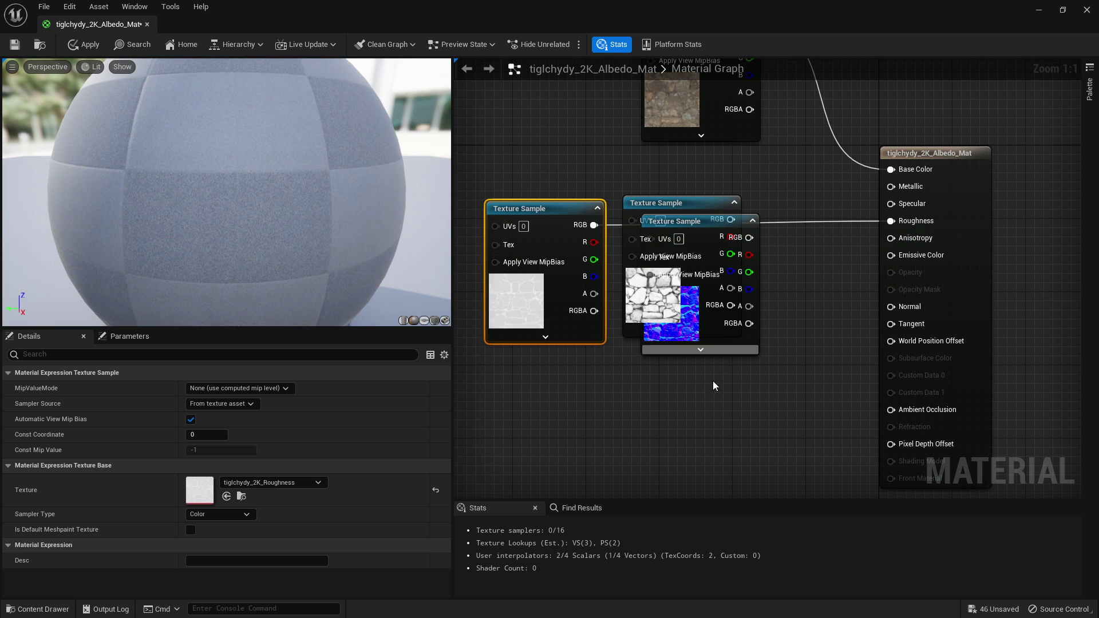
Connect the normal map sample to the Normal input and the AO sample to Ambient Occlusion.
right_click_drag(711, 241, 729, 198)
left_click_drag(664, 368, 666, 364)
left_click_drag(719, 196, 910, 265)
right_click_drag(710, 425, 689, 374)
left_click_drag(566, 385, 675, 449)
mouse_move(736, 369)
left_mouse_down()
mouse_move(271, 521)
mouse_move(1077, 265)
mouse_move(1094, 178)
mouse_move(1076, 206)
mouse_move(1030, 229)
mouse_move(927, 440)
mouse_move(964, 200)
left_mouse_up()
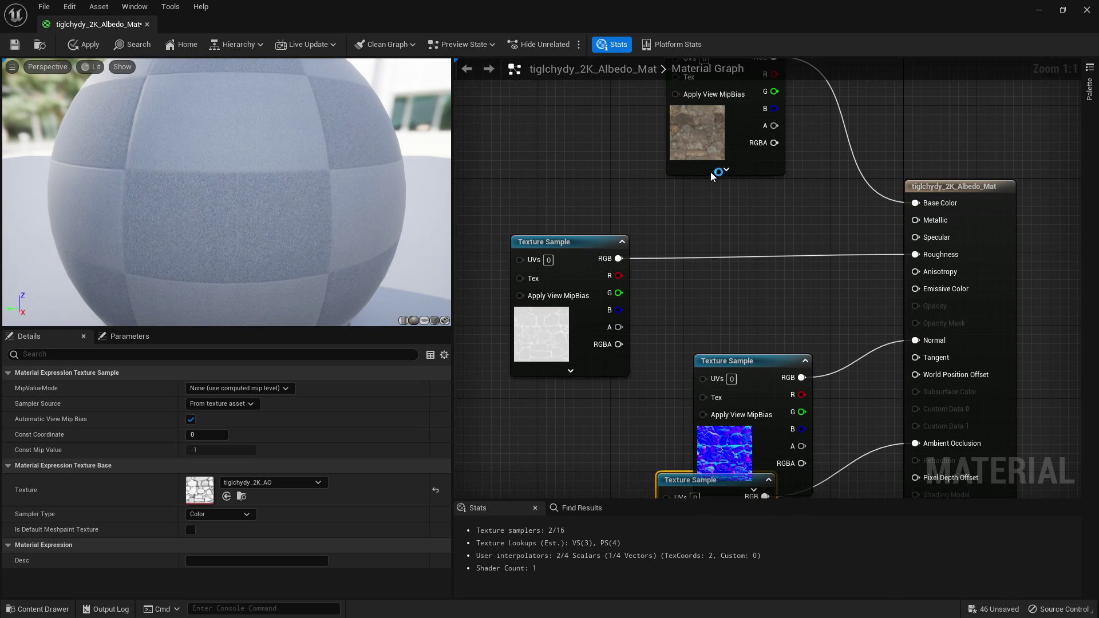
Stack the roughness, normal and AO samples in a column beneath the albedo sample and apply the material changes.
left_click_drag(555, 331, 704, 278)
right_click_drag(752, 488, 753, 422)
left_click_drag(743, 365, 714, 336)
left_click_drag(725, 420, 739, 418)
left_click(818, 229)
right_click_drag(817, 221, 760, 303)
scroll(716, 301, "down", 3)
left_click_drag(287, 232, 418, 230)
left_click(86, 48)
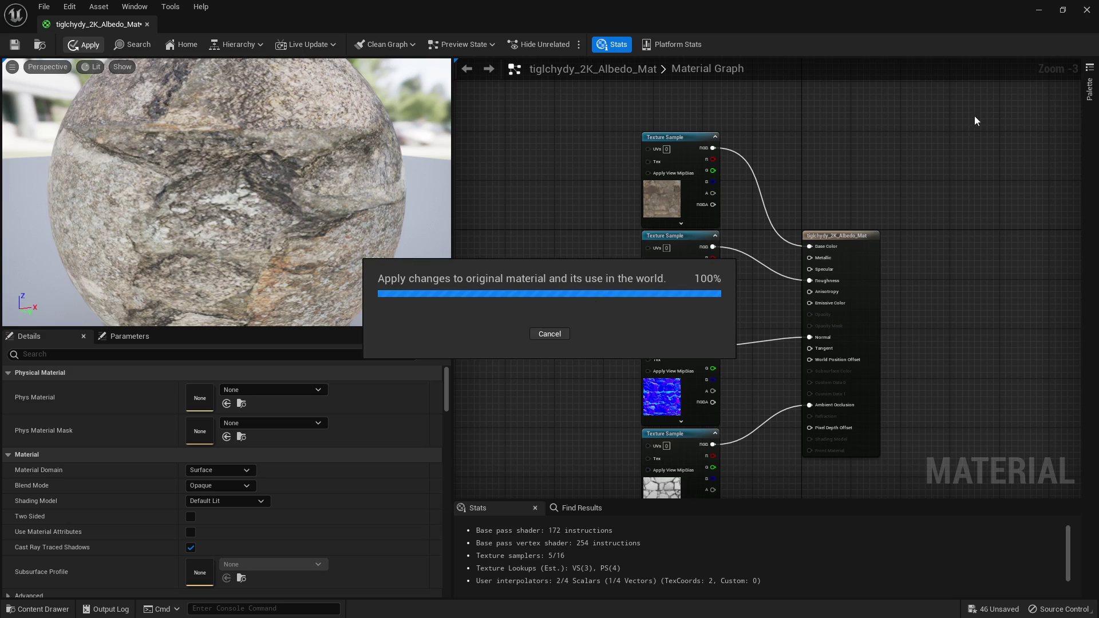
Uncover the level viewport and inspect the cobblestone material on the preview sphere from several angles.
left_click_drag(1000, 8, 591, 333)
right_click_drag(566, 229, 661, 236)
left_click_drag(561, 336, 941, 322)
right_click_drag(686, 229, 739, 201)
right_click_drag(630, 229, 607, 218)
left_click_drag(802, 322, 704, 405)
right_click_drag(694, 357, 647, 338)
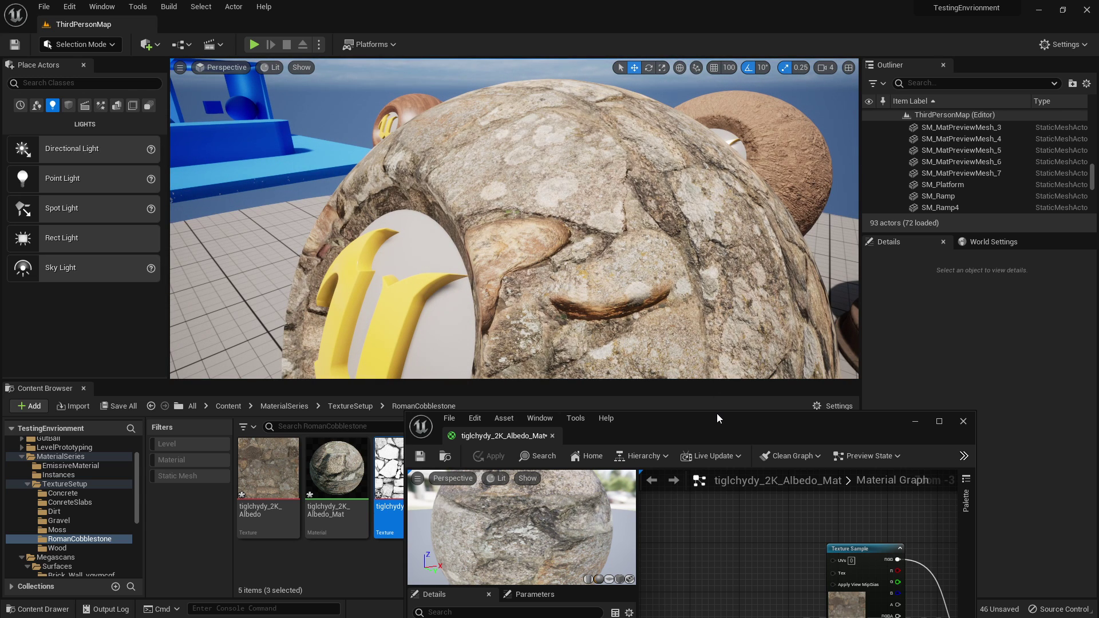
left_click_drag(709, 420, 806, 345)
mouse_move(817, 332)
right_mouse_down()
mouse_move(804, 328)
mouse_move(817, 332)
right_mouse_up()
Set the roughness texture sample's Sampler Type to Linear Color in the enlarged material editor.
left_click_drag(811, 345, 571, 222)
scroll(698, 409, "down", 2)
right_click_drag(698, 409, 651, 292)
left_click(654, 356)
scroll(654, 358, "up", 2)
right_click_drag(654, 357, 689, 304)
left_click_drag(634, 219, 633, 2)
right_click_drag(597, 283, 555, 399)
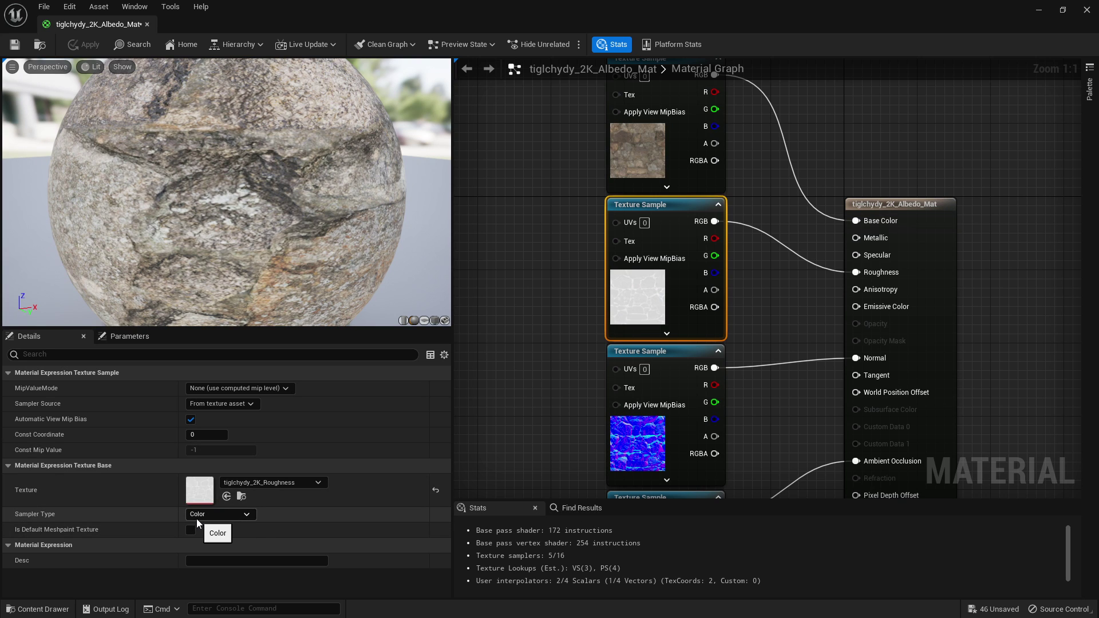
left_click(572, 341)
left_click(650, 269)
left_click(220, 514)
left_click(216, 469)
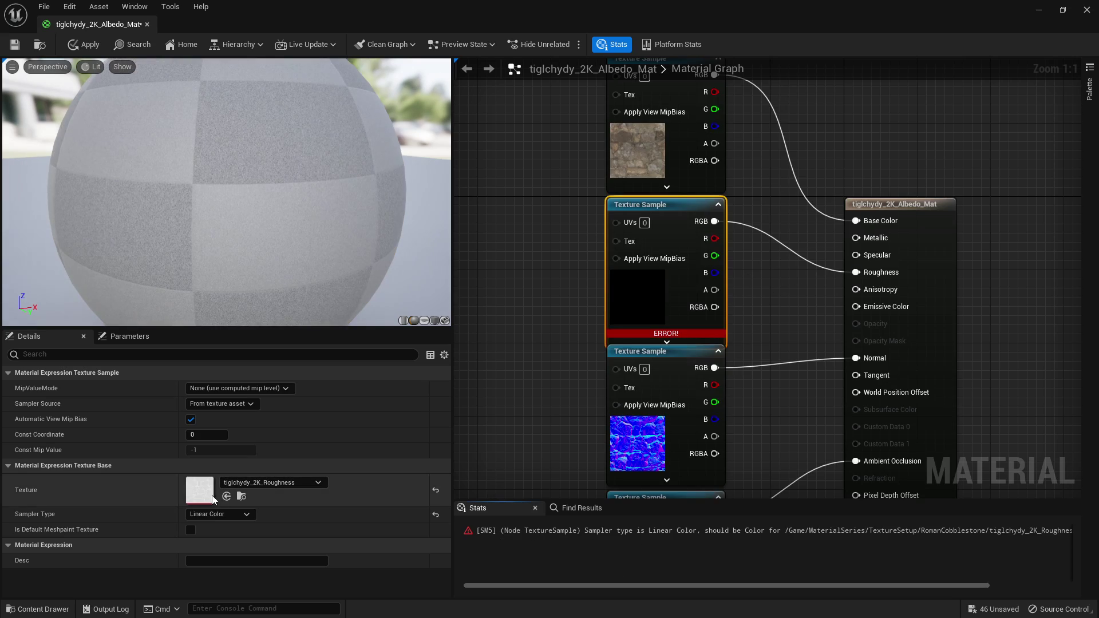
Disable sRGB on the tiglchydy_2K_Roughness texture, then reconnect its sample to Roughness and apply the material.
double_click(205, 489)
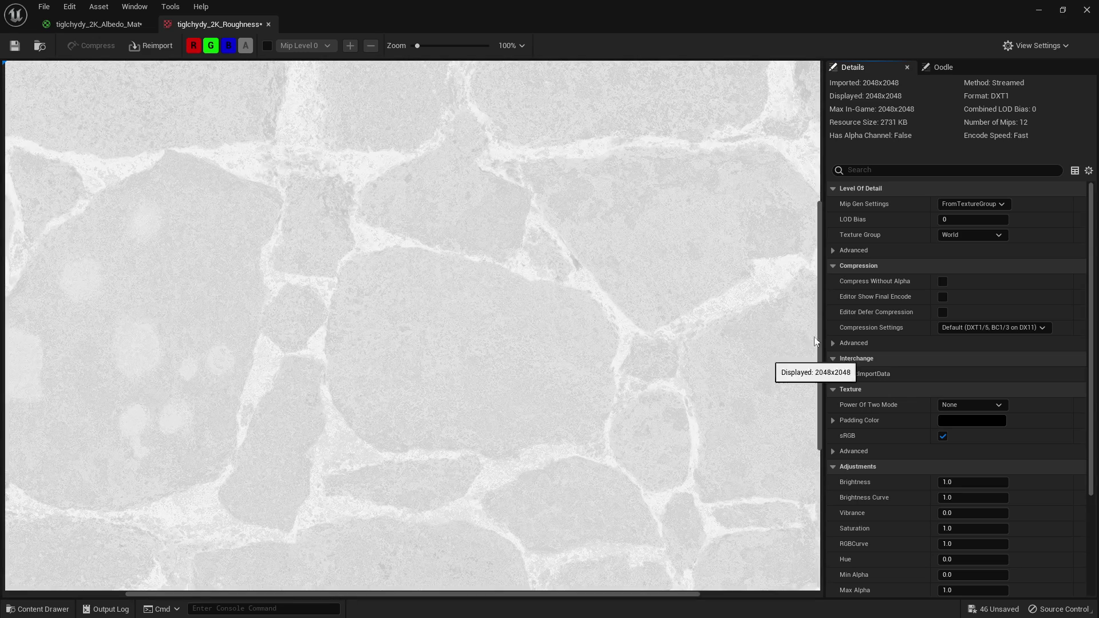
left_click(942, 437)
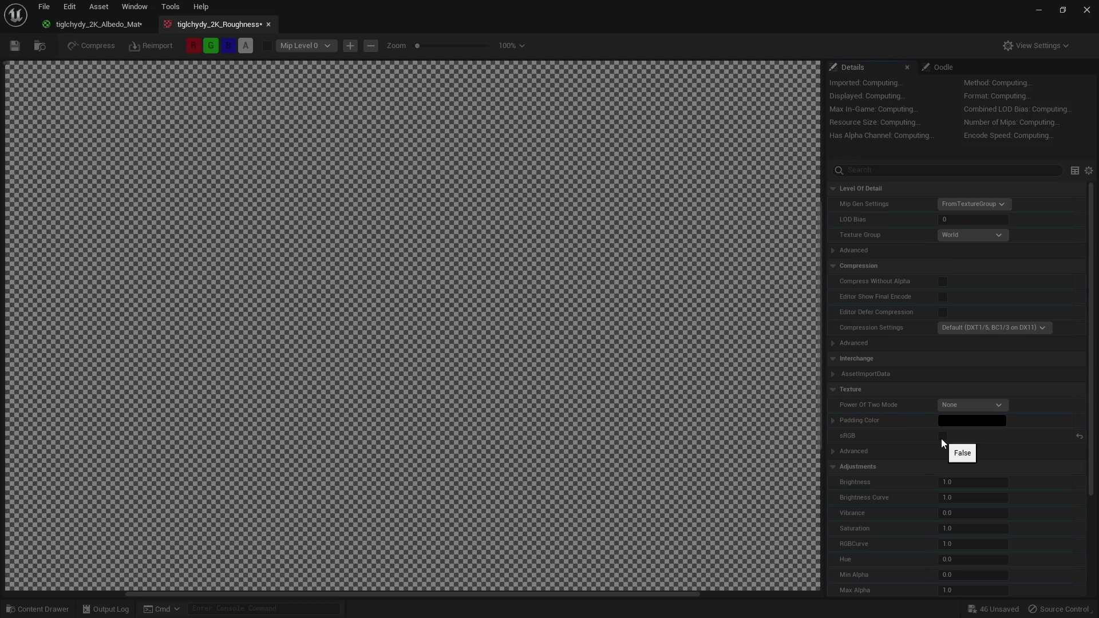
left_click(269, 24)
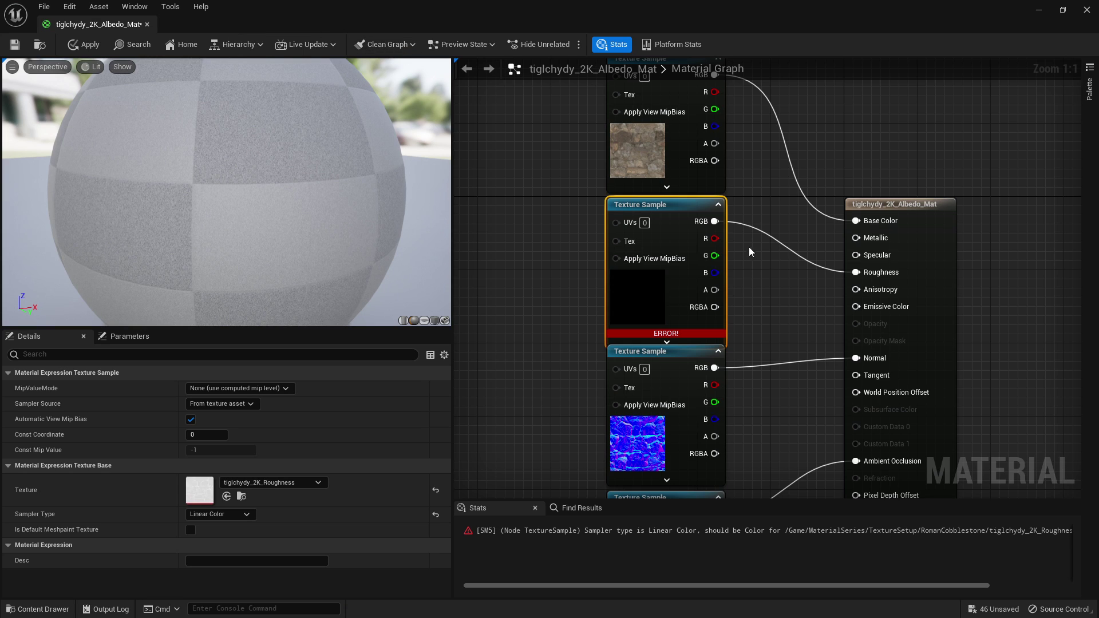
left_click_drag(715, 222, 863, 275)
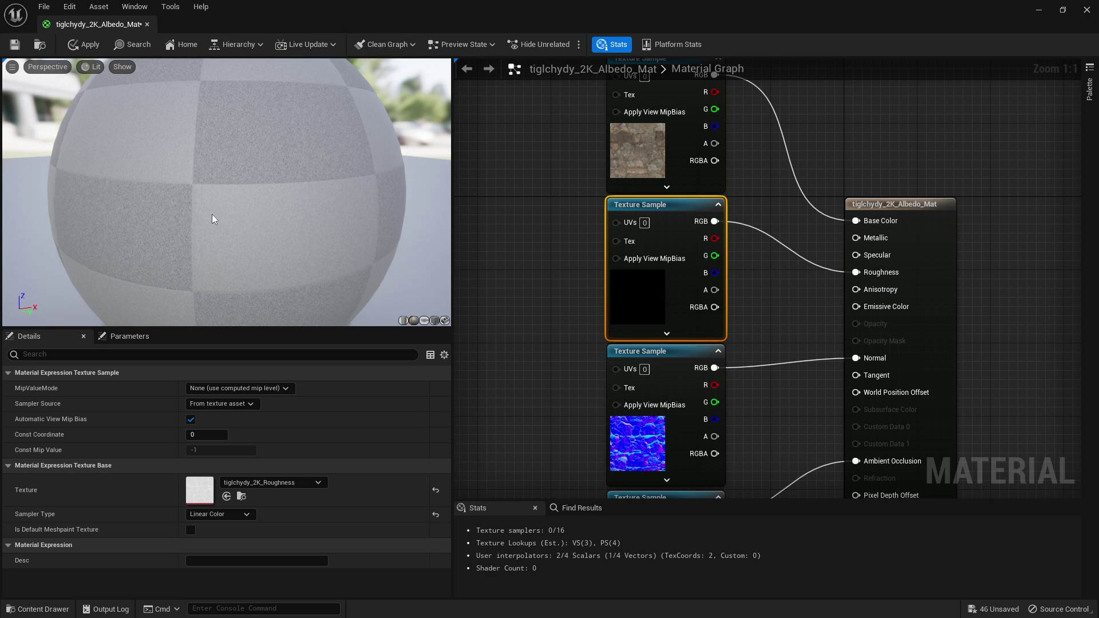
left_click(77, 46)
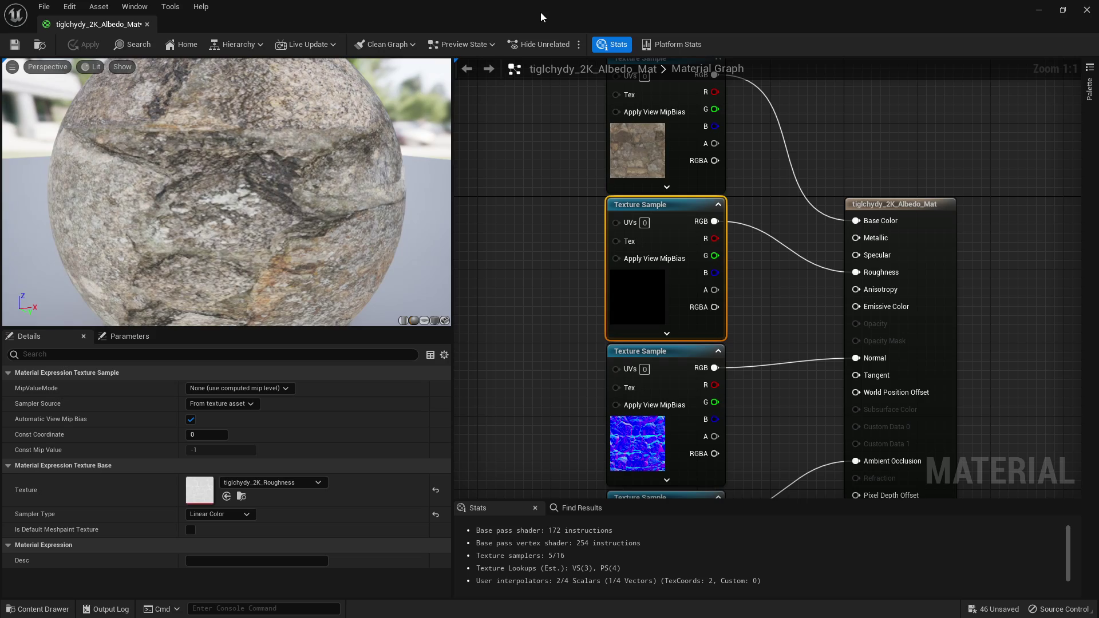
Examine the updated cobblestone surface on the preview sphere up close and from farther back.
left_click_drag(540, 12, 758, 368)
right_click_drag(658, 258, 629, 246)
mouse_move(572, 207)
right_mouse_down()
mouse_move(589, 211)
mouse_move(573, 207)
right_mouse_up()
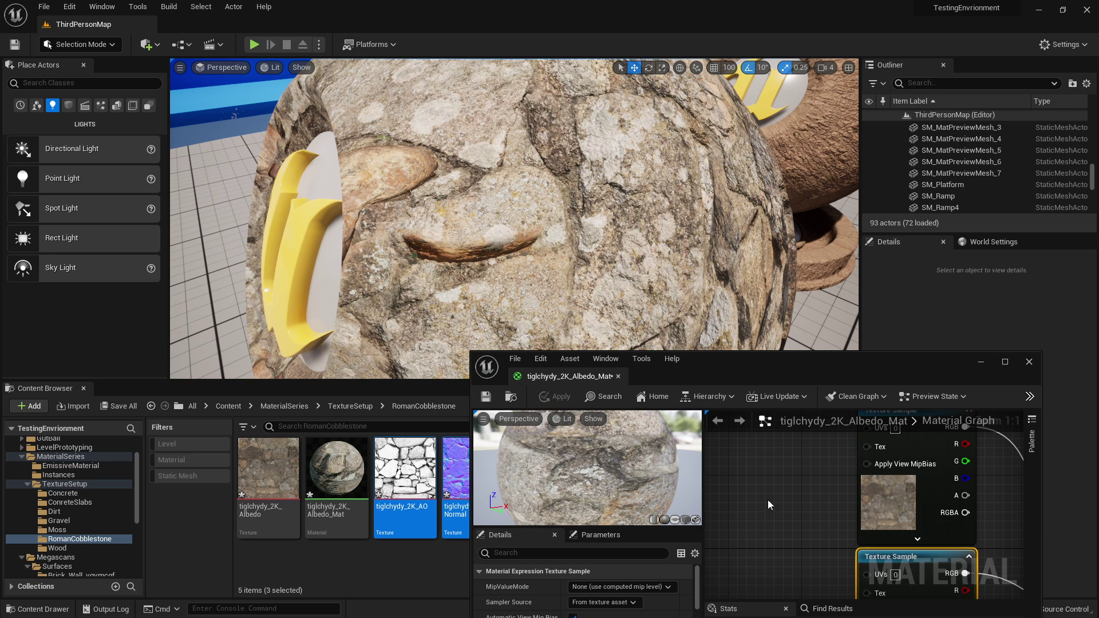
scroll(784, 514, "down", 2)
right_click_drag(723, 335, 720, 304)
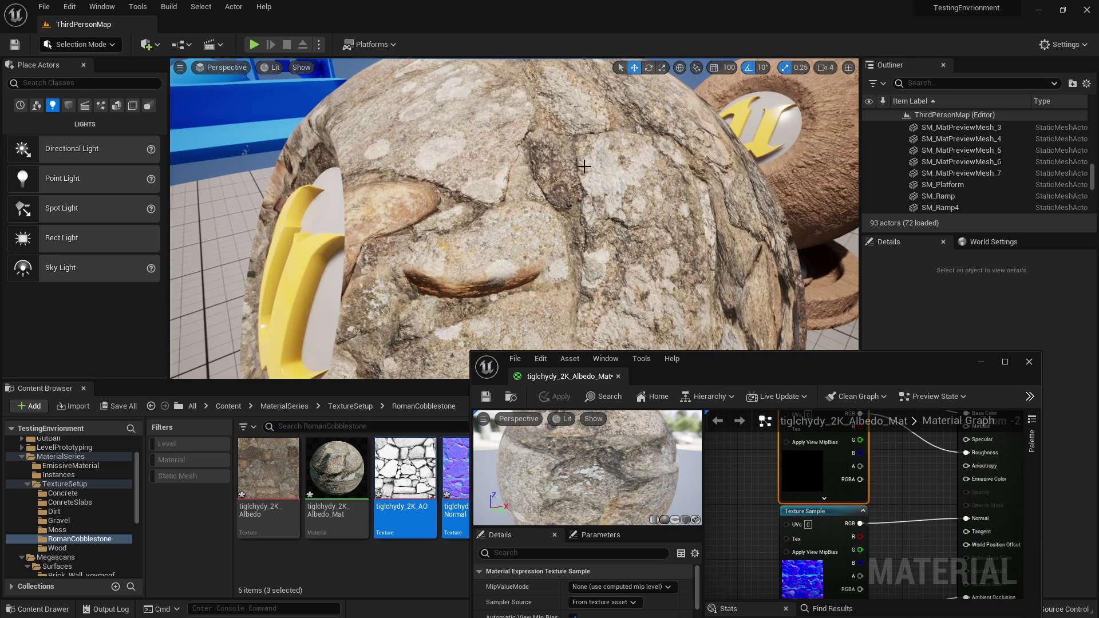
key("s")
right_click_drag(640, 207, 639, 207)
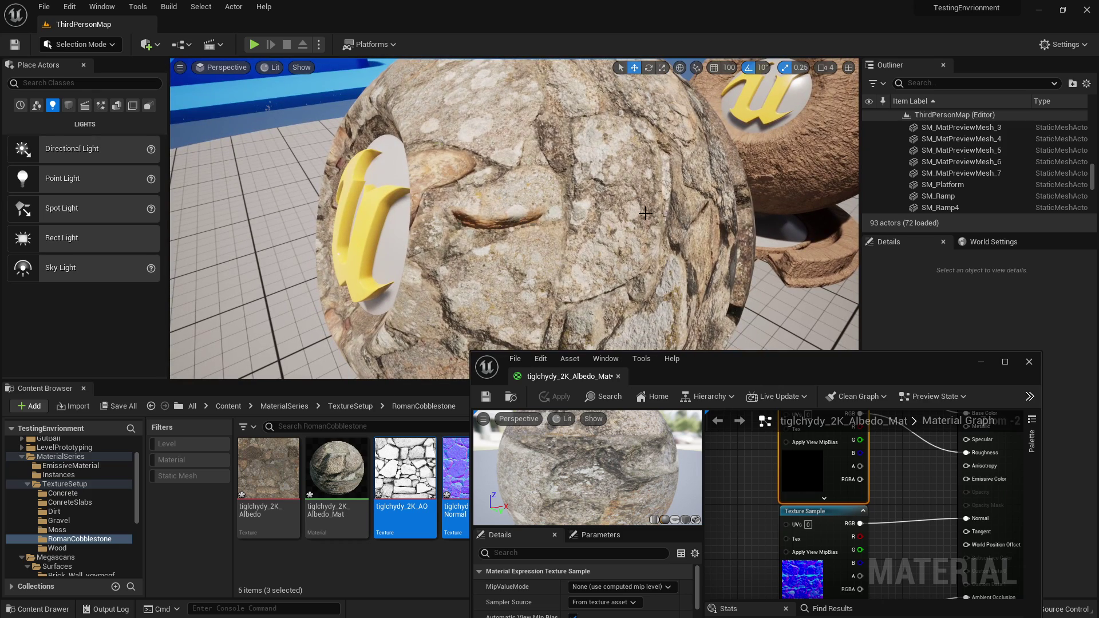
Open the tiglchydy_2K_Normal texture from its sample node and fit the whole image in view.
left_click_drag(791, 360, 709, 0)
left_click(513, 253)
left_click(555, 222)
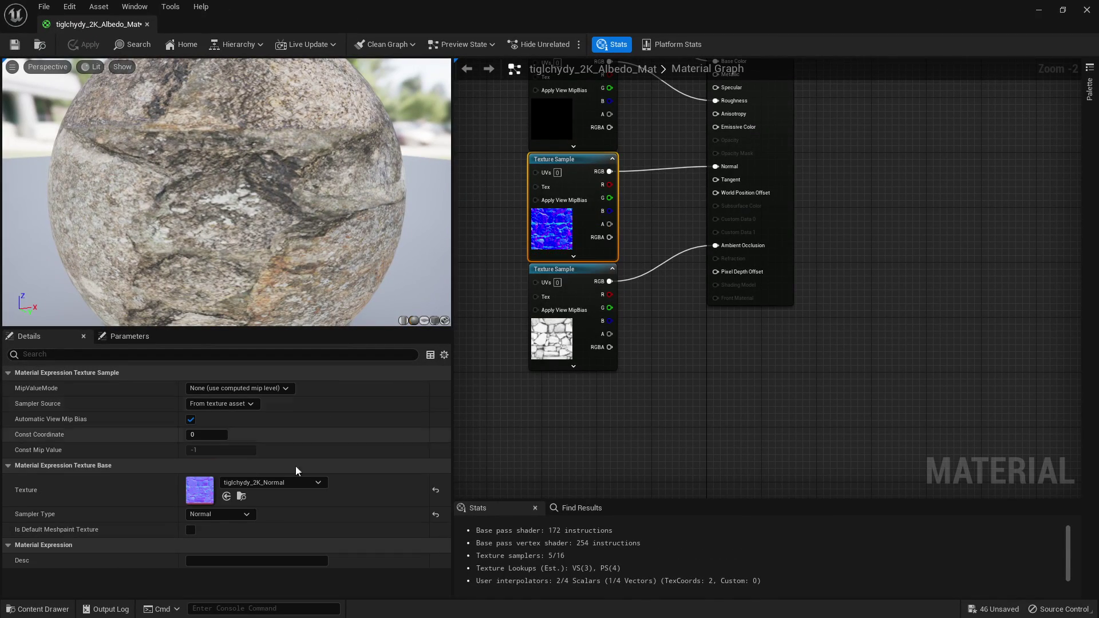
double_click(208, 499)
scroll(613, 204, "down", 5)
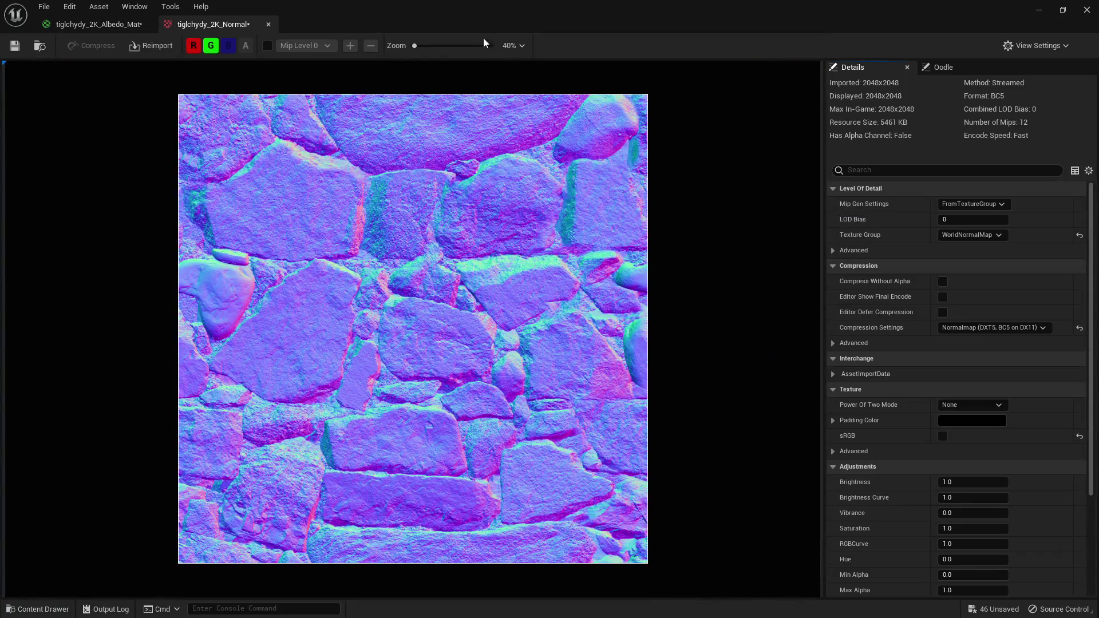
Search the normal texture's properties for "green" and "flip", and locate Flip Green Channel under the Texture category's advanced settings.
left_click(890, 175)
type("green")
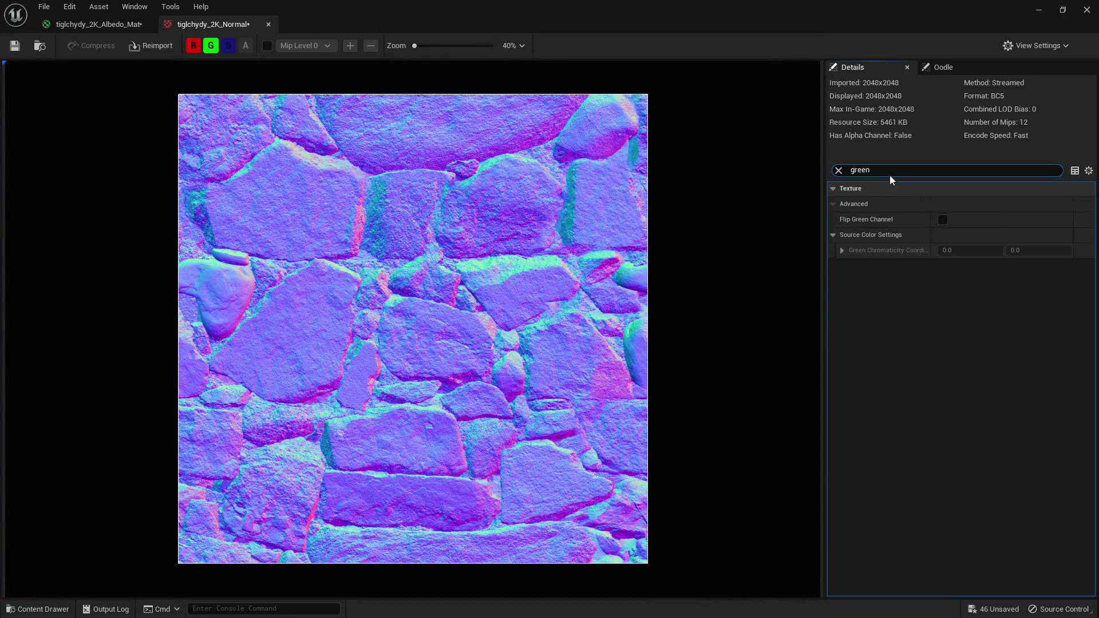
key("BackSpace")
key("BackSpace")
key("BackSpace")
key("BackSpace")
type("flip")
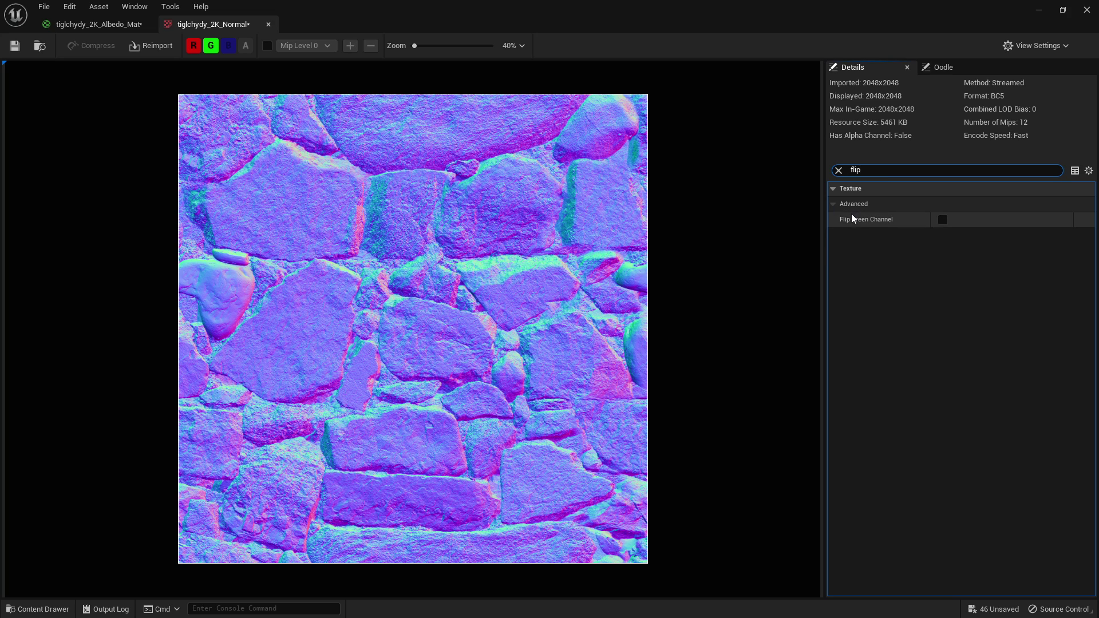
left_click(838, 170)
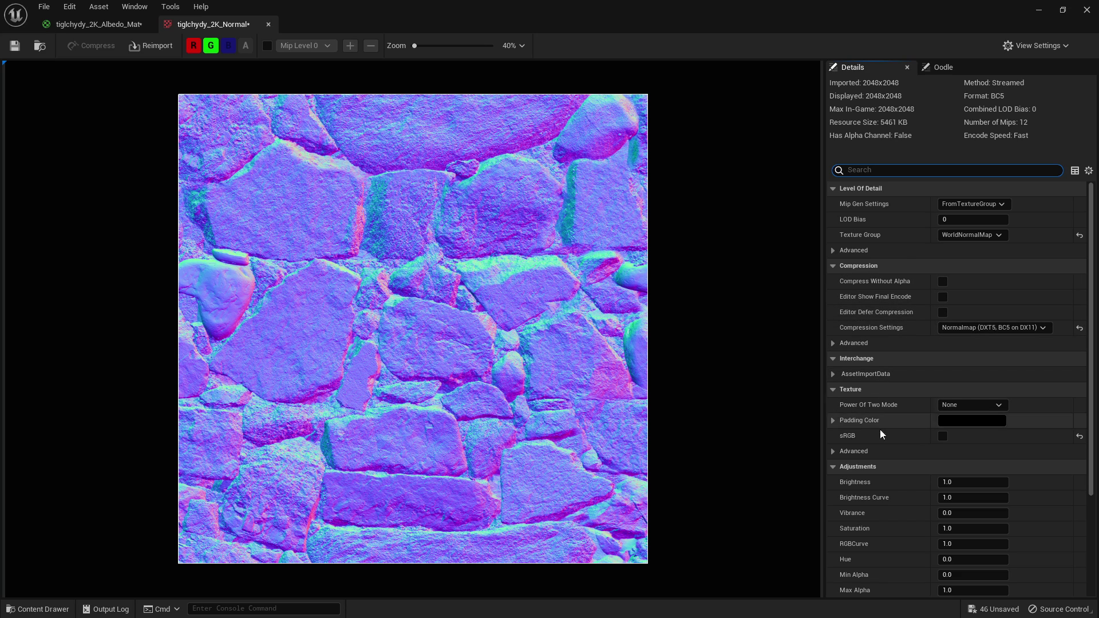
left_click(833, 452)
scroll(935, 455, "down", 1)
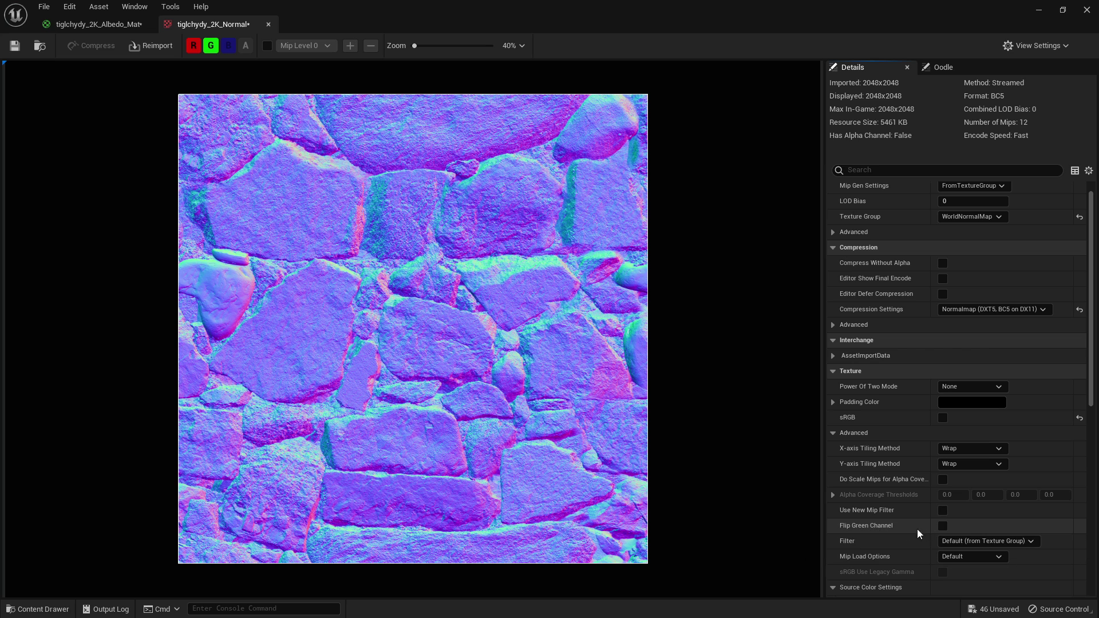
Arrange the texture editor beside the preview sphere and enable Flip Green Channel on the tiglchydy_2K_Normal texture.
left_click_drag(704, 25, 829, 68)
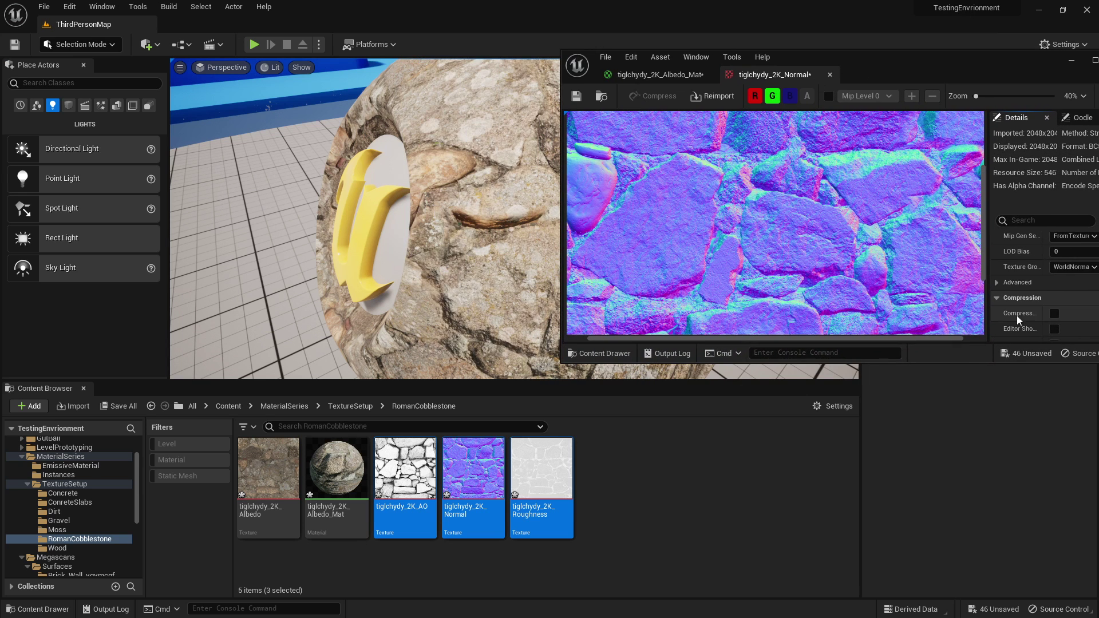
scroll(1040, 324, "down", 5)
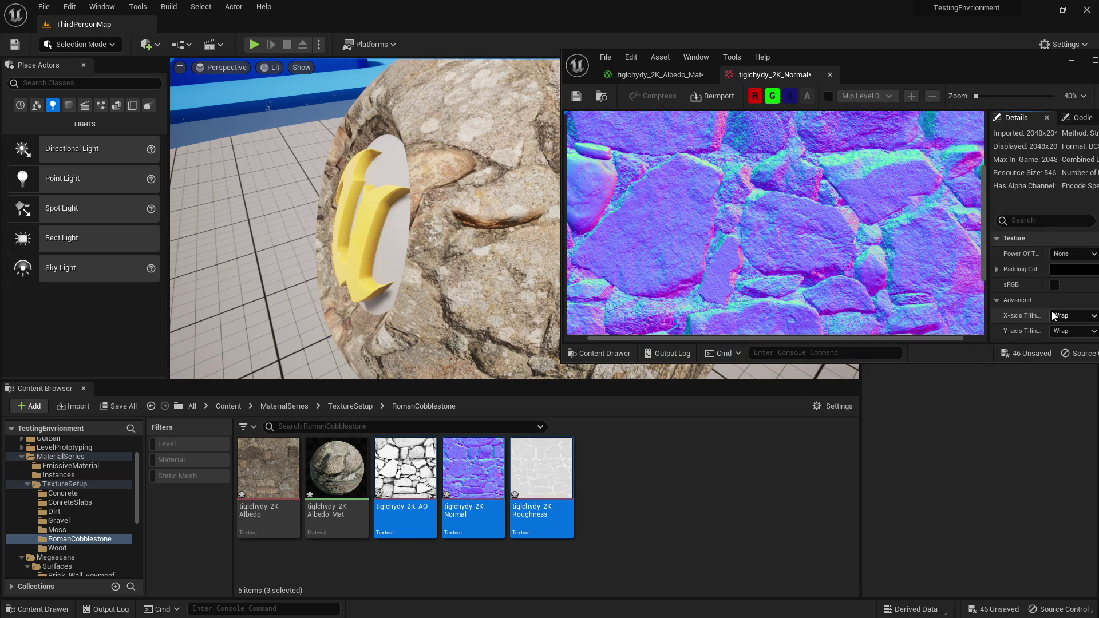
scroll(1052, 312, "down", 2)
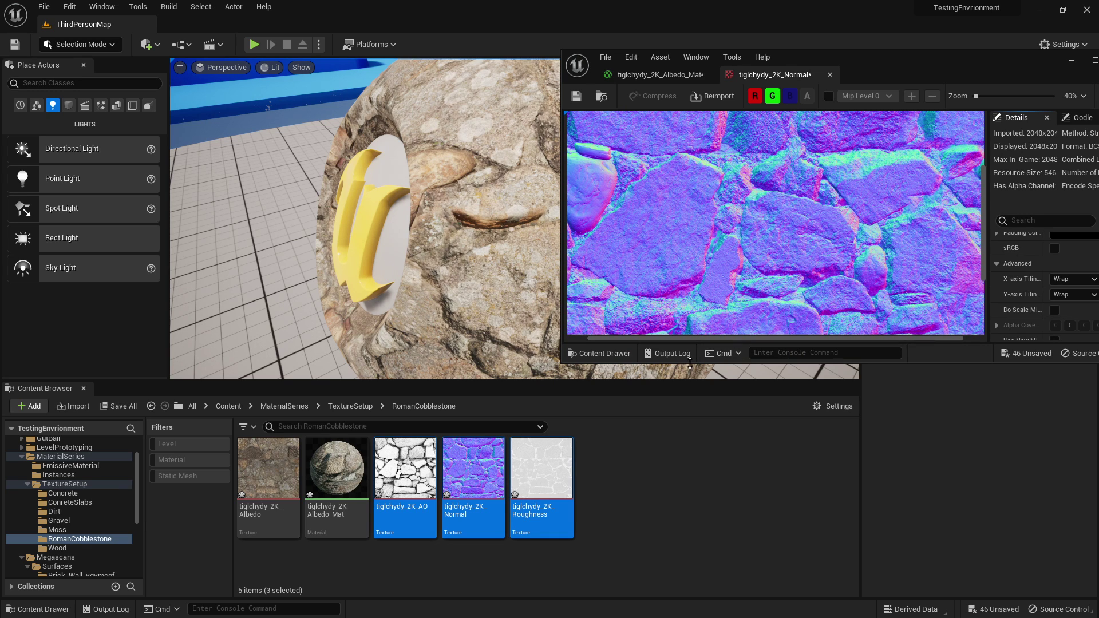
left_click_drag(690, 363, 749, 500)
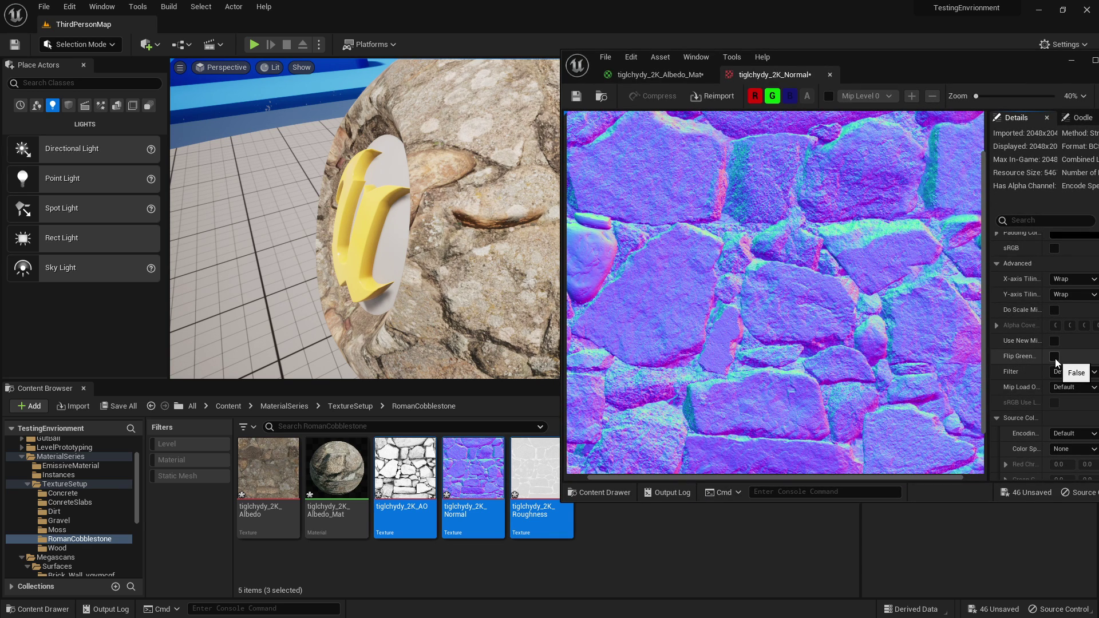
left_click(1054, 356)
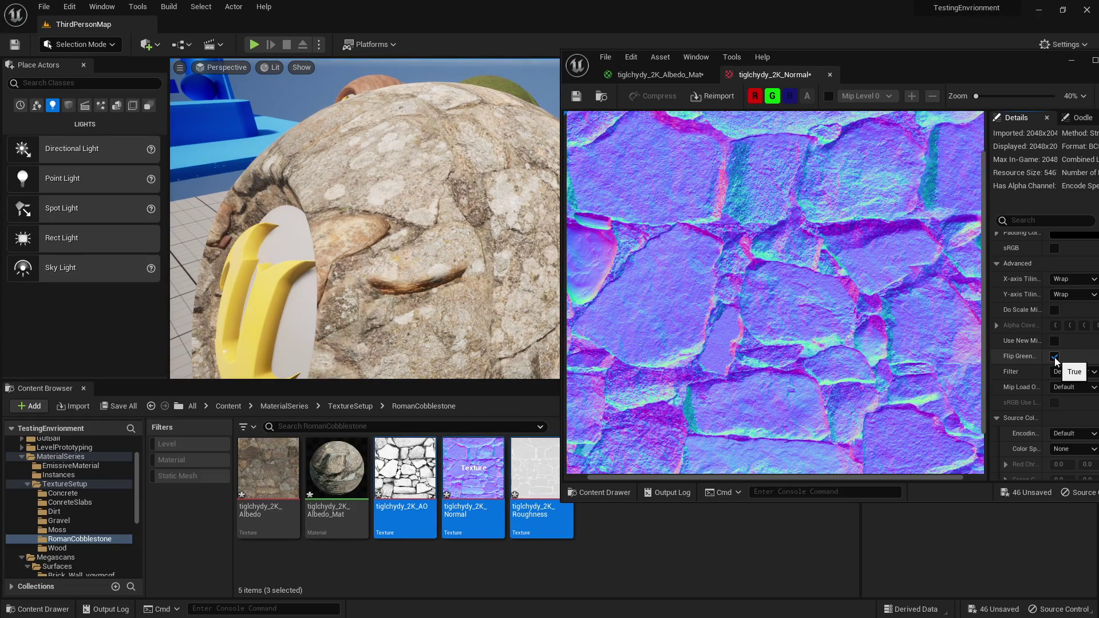
Compare the sphere's stone relief with Flip Green Channel off and on, leaving the option enabled.
mouse_move(469, 221)
right_mouse_down()
mouse_move(459, 220)
mouse_move(468, 217)
right_mouse_up()
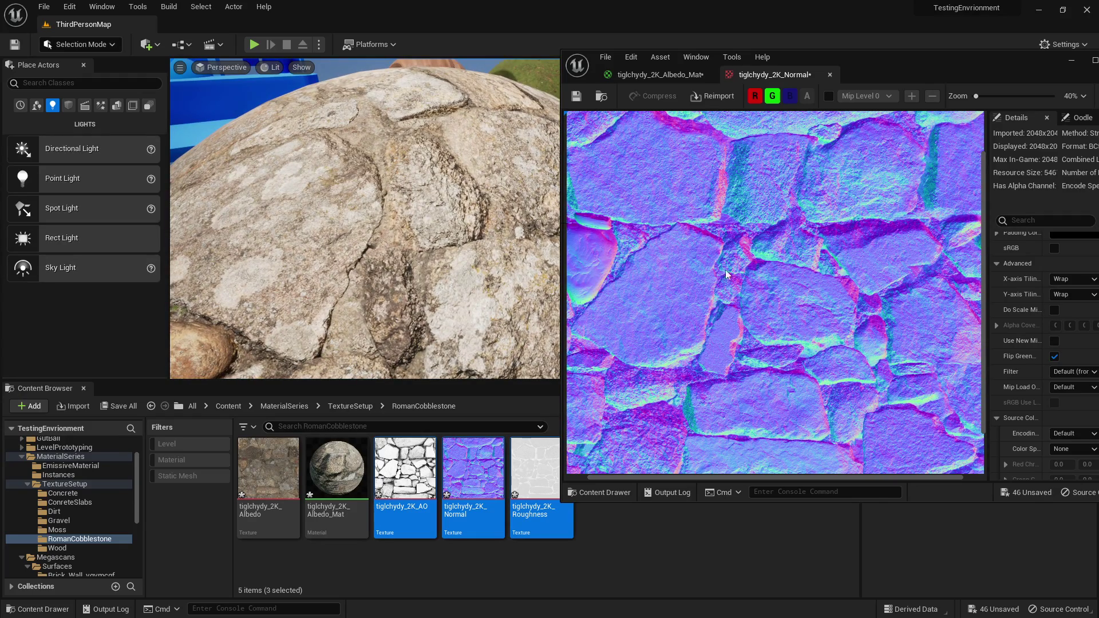
left_click(1054, 357)
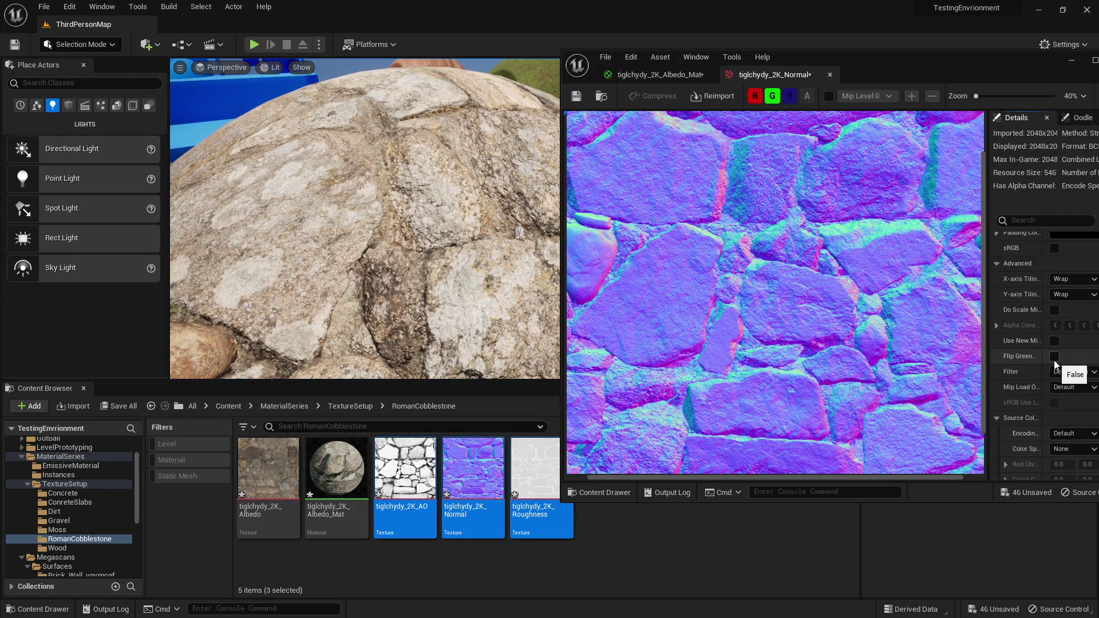
left_click(1054, 356)
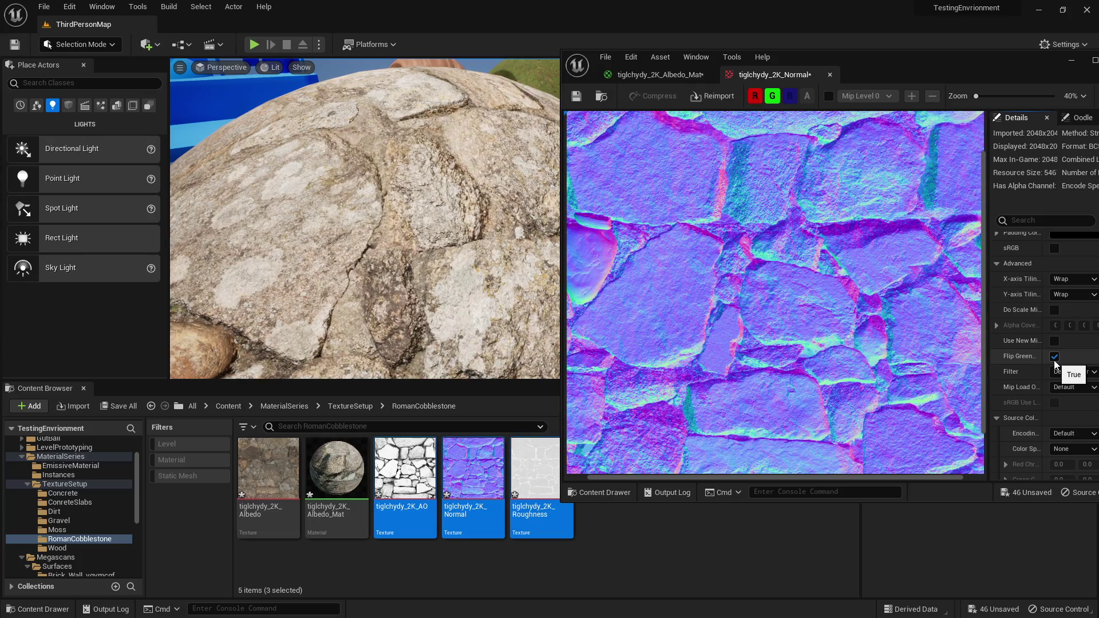
left_click(1054, 361)
left_click(1054, 360)
mouse_move(353, 228)
right_mouse_down()
mouse_move(343, 230)
mouse_move(367, 230)
right_mouse_up()
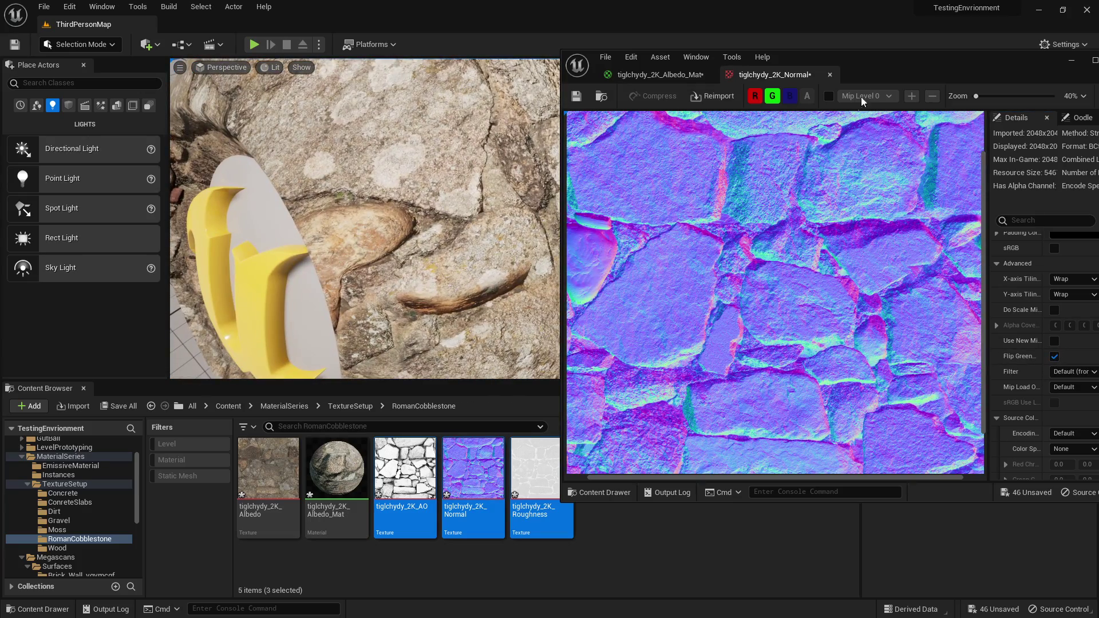
Put the texture editor away, select the pale, rough preview sphere SM_MatPreviewMesh_6 and open its Element 0 material.
left_click_drag(910, 75, 694, 102)
left_click(903, 88)
right_click_drag(710, 189, 744, 183)
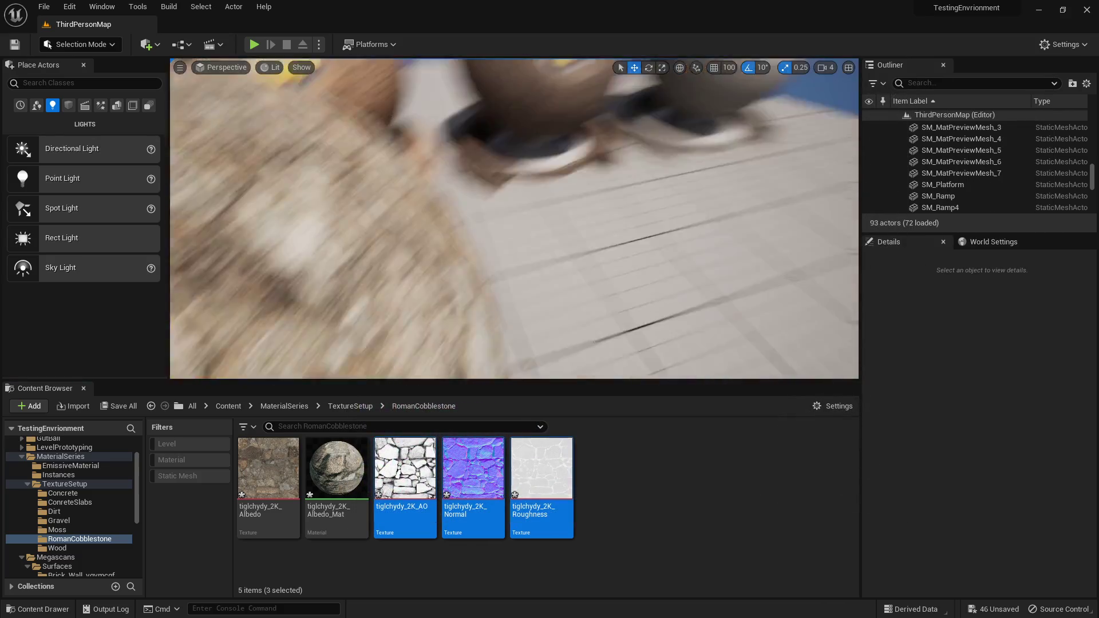
right_click_drag(492, 150, 533, 225)
left_click(533, 225)
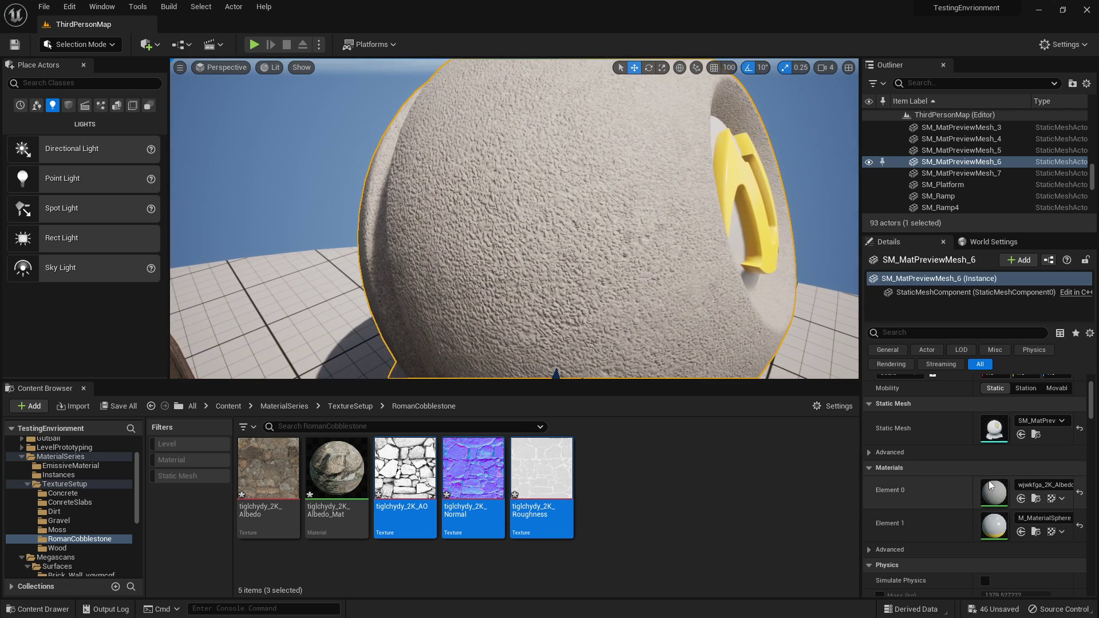
double_click(993, 493)
left_click_drag(752, 85, 1098, 0)
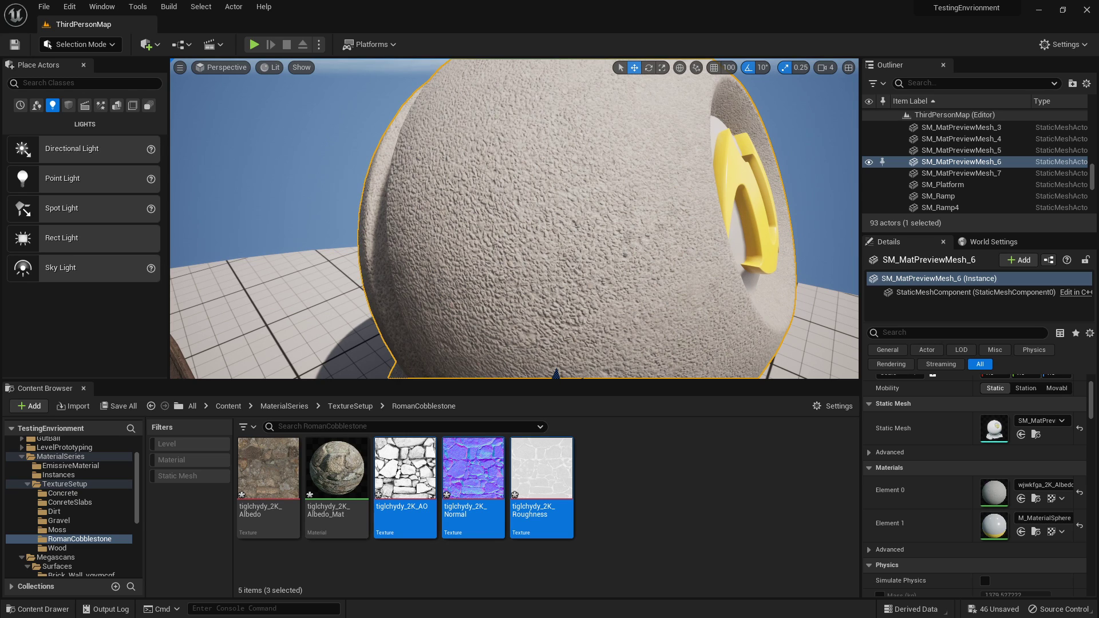
Examine the surface relief of the pale, rough preview sphere up close, and deselect it before returning to the cobblestone sphere.
right_click_drag(598, 222, 706, 221)
scroll(515, 218, "up", 1)
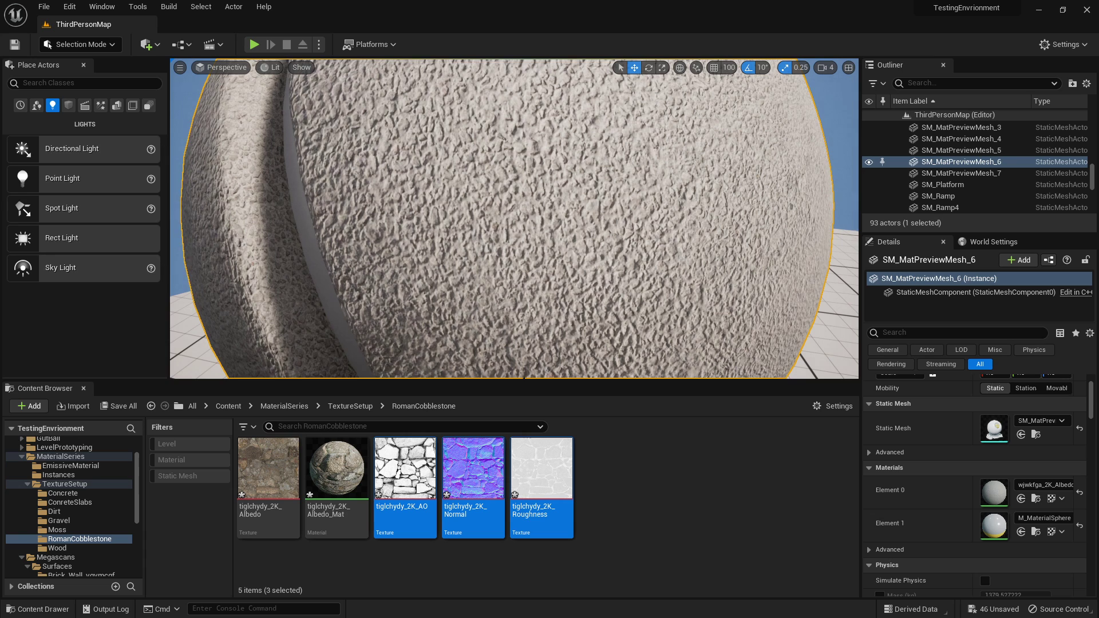
scroll(515, 217, "up", 1)
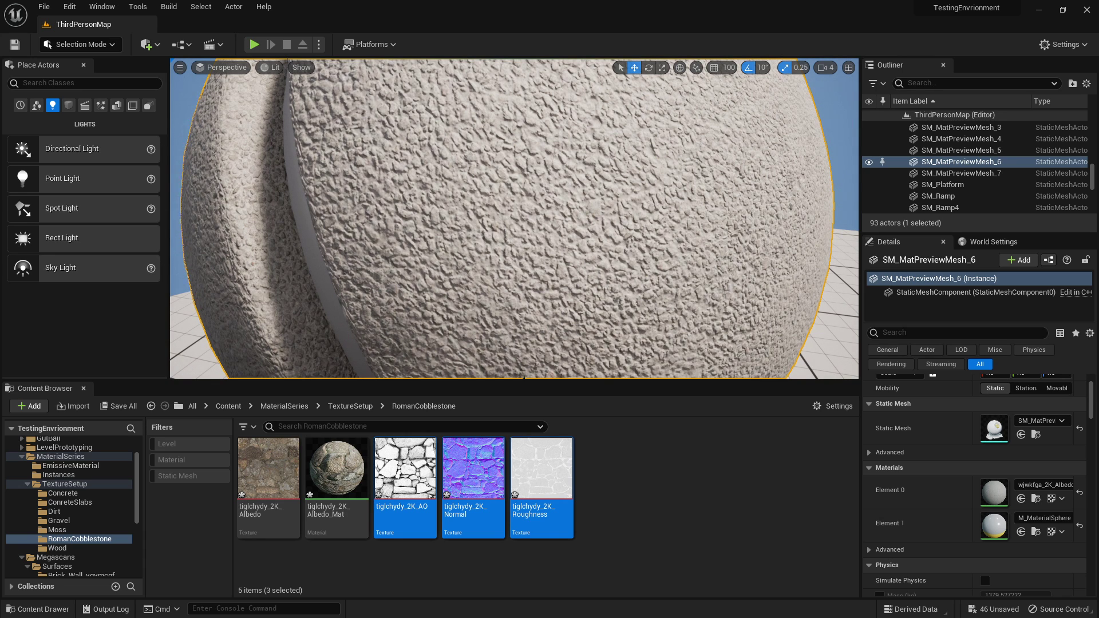
scroll(515, 218, "up", 1)
scroll(515, 217, "up", 1)
key("Escape")
right_click_drag(606, 149, 401, 206)
right_click_drag(510, 221, 594, 180)
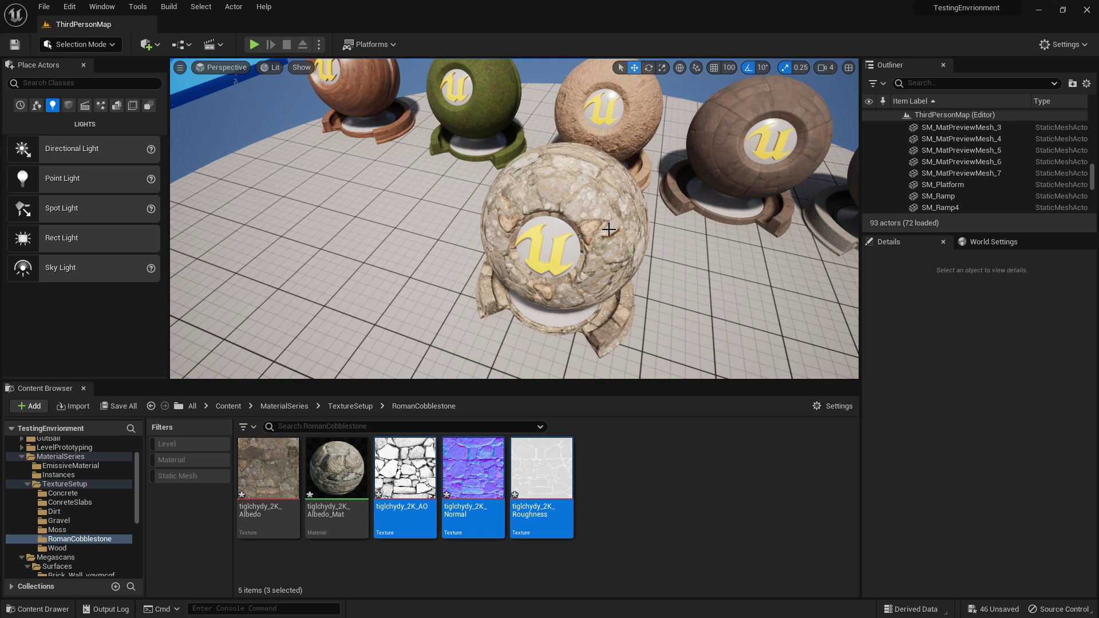
Duplicate the cobblestone preview sphere and place the two spheres side by side.
left_click(576, 243)
left_click_drag(595, 305, 460, 283, "alt")
left_click(545, 258, "ctrl")
left_click_drag(593, 304, 687, 333)
left_click(471, 338)
Open the tiglchydy_2K_Albedo_Mat material to view its texture sample graph, and put its editor away.
left_click(344, 481)
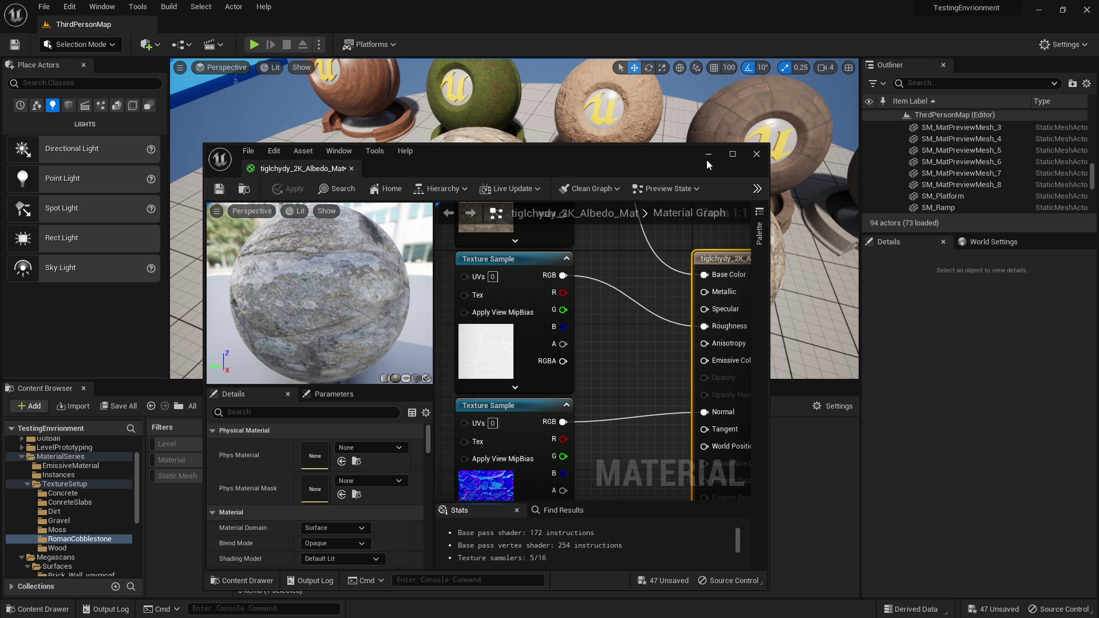
left_click_drag(706, 159, 730, 160)
left_click(733, 156)
Inspect the Element 0 materials of the moss sphere SM_MatPreviewMesh_3 and the dirt sphere SM_MatPreviewMesh_4, and close the editor.
left_click(601, 123)
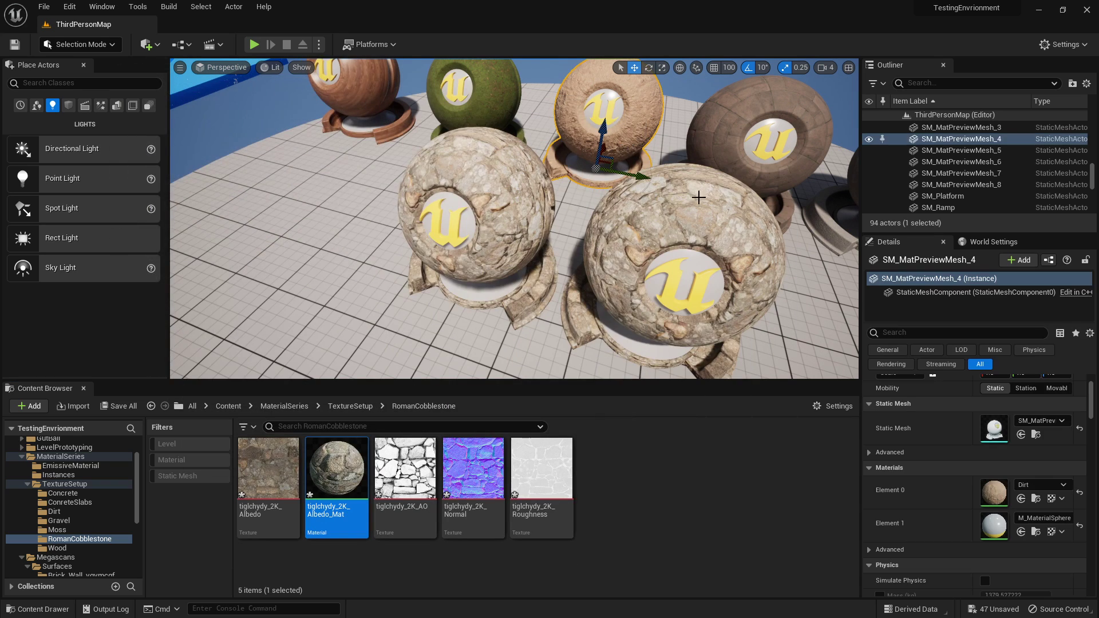
left_click(501, 114)
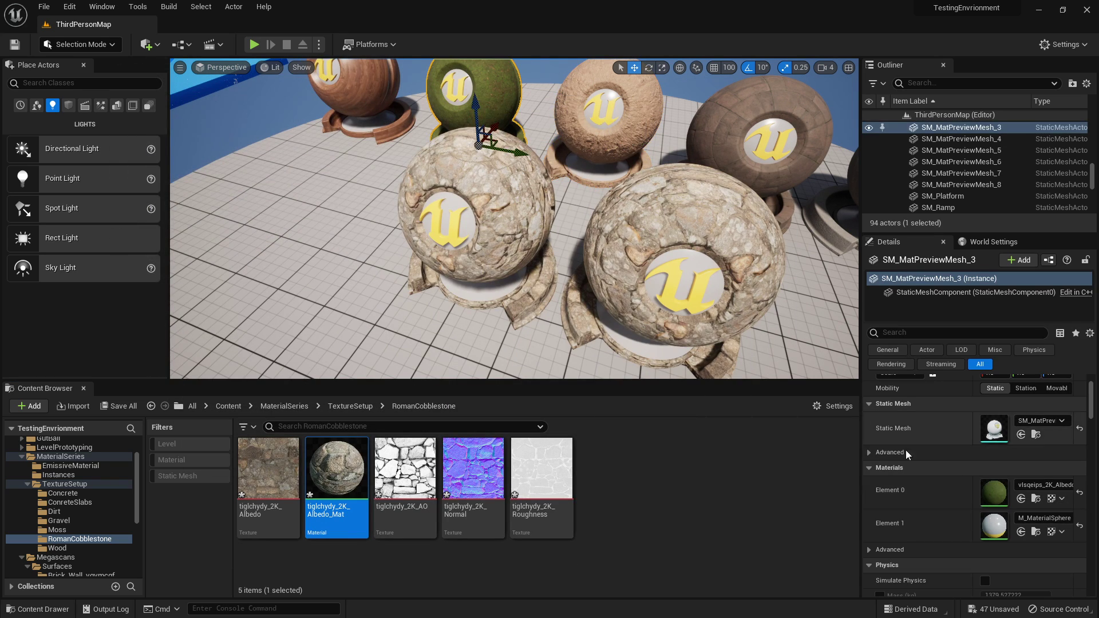
double_click(994, 491)
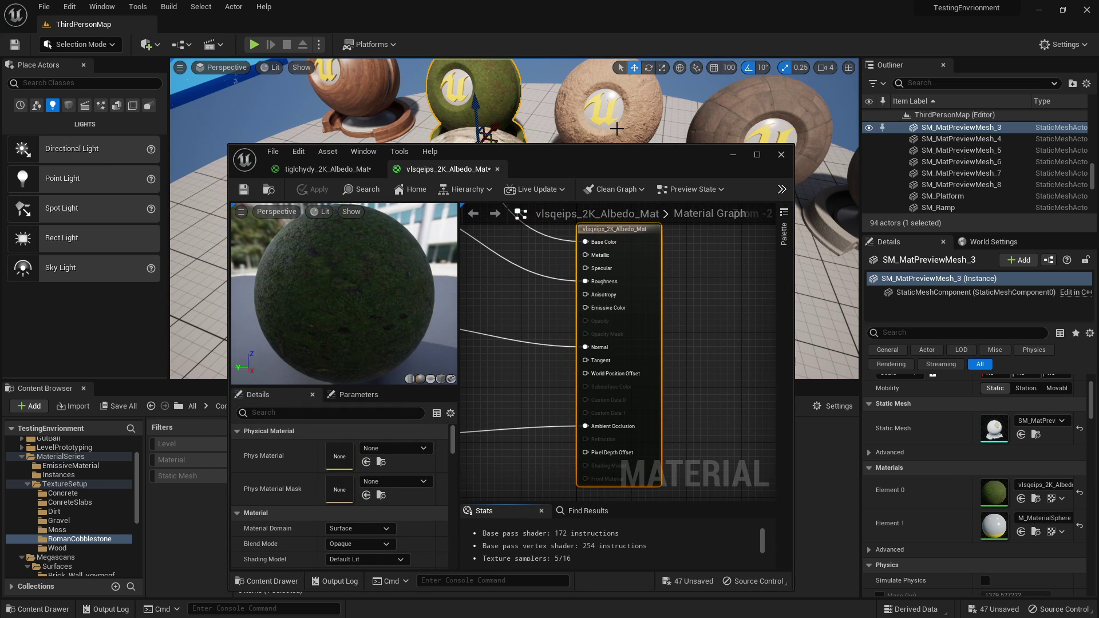
left_click(613, 114)
double_click(1000, 500)
double_click(995, 493)
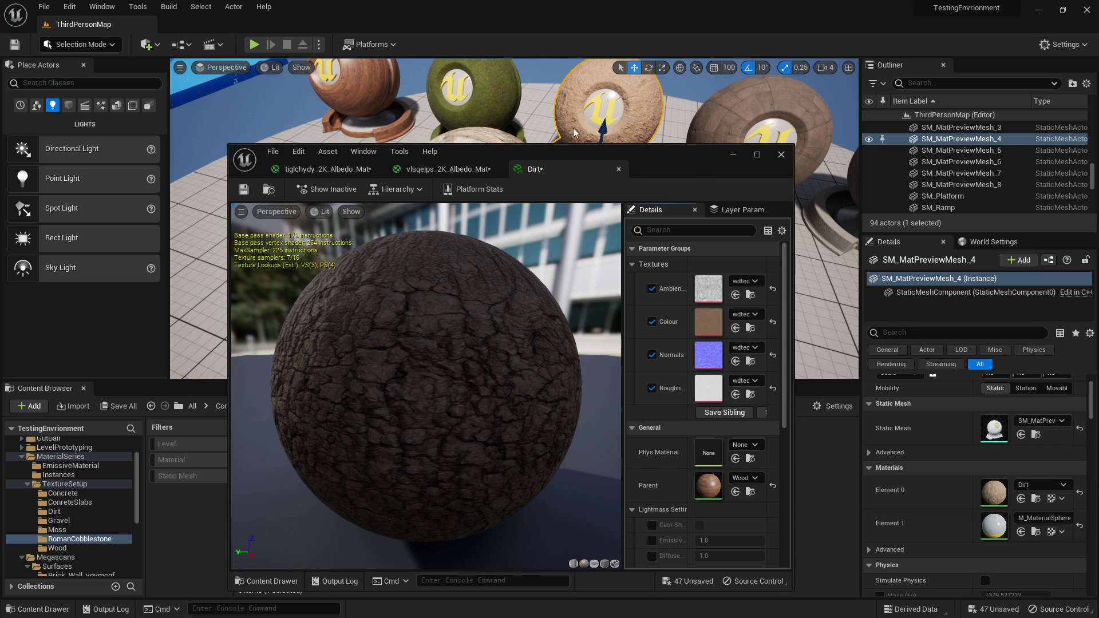
left_click_drag(662, 158, 591, 152)
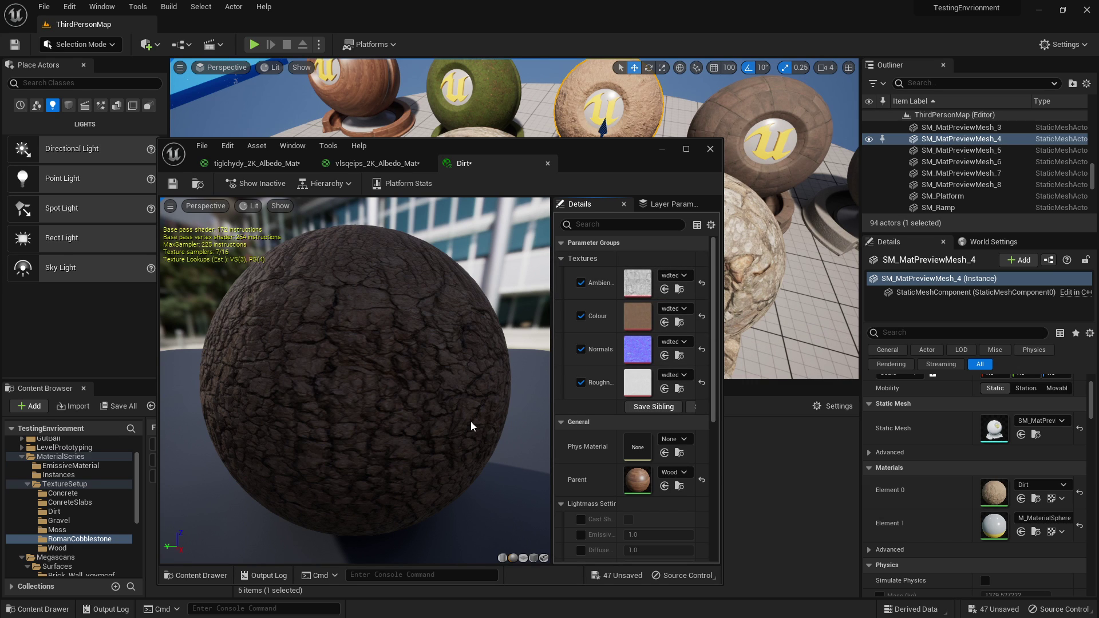
left_click(711, 149)
Create a material instance of tiglchydy_2K_Albedo_Mat, open it, and open its parent material's graph.
right_click(333, 483)
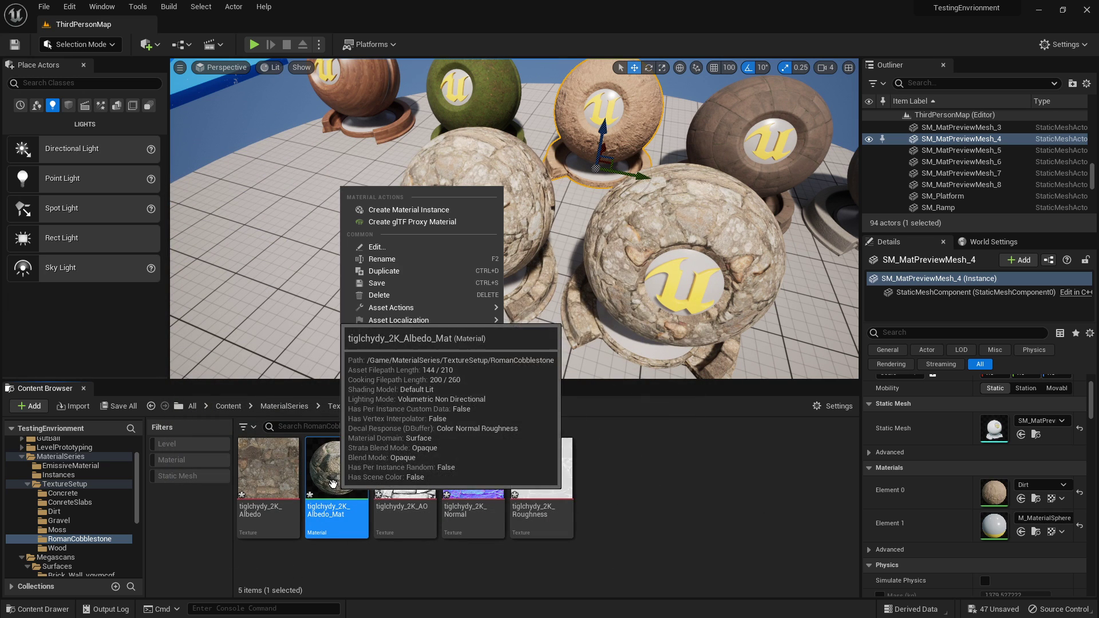
left_click(409, 210)
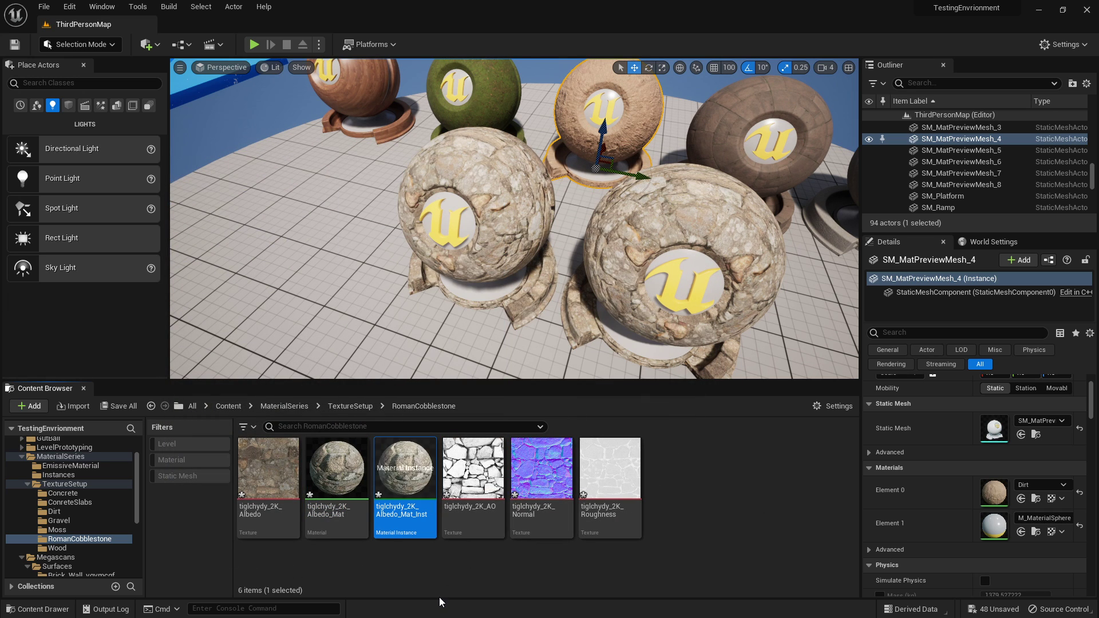
double_click(406, 481)
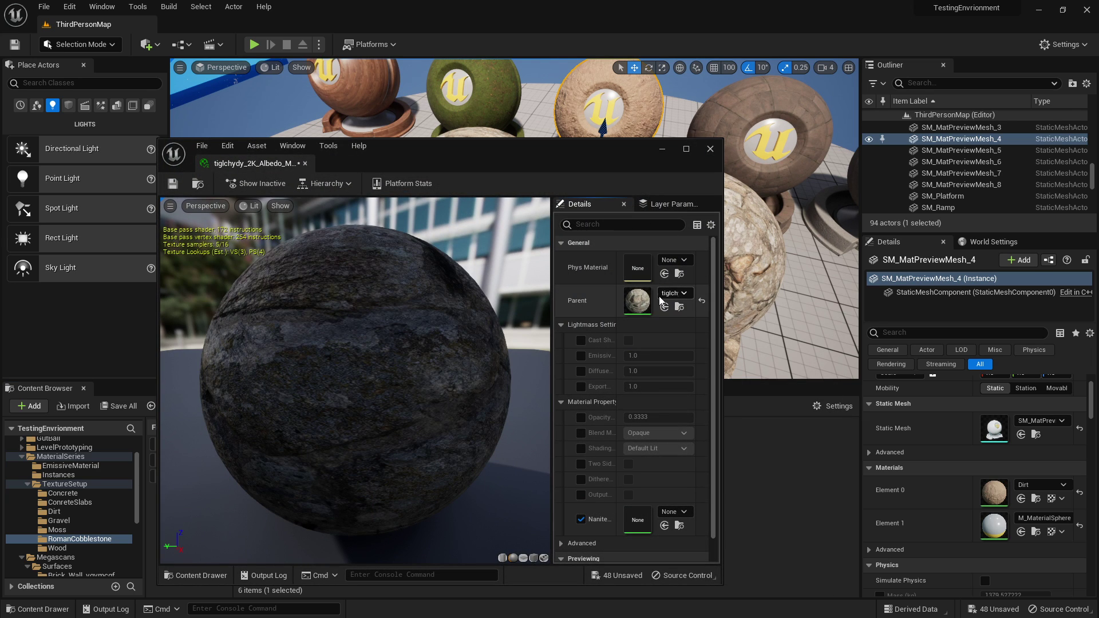
double_click(637, 301)
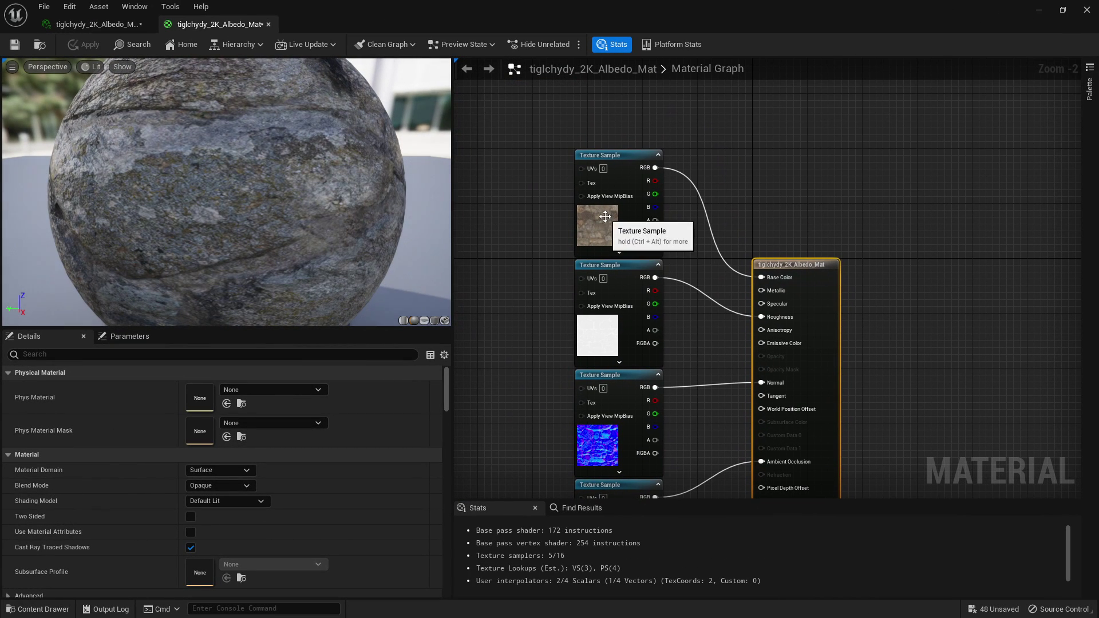
Convert the albedo and roughness texture samples to parameters named Colour and Rough.
right_click(606, 223)
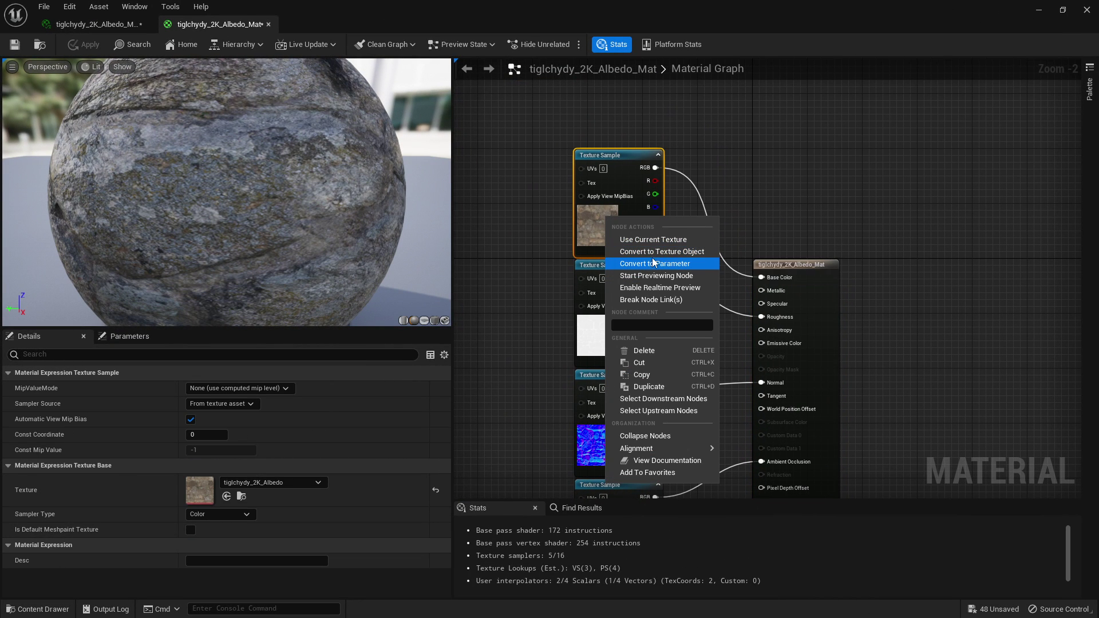
left_click(652, 263)
type("Colour")
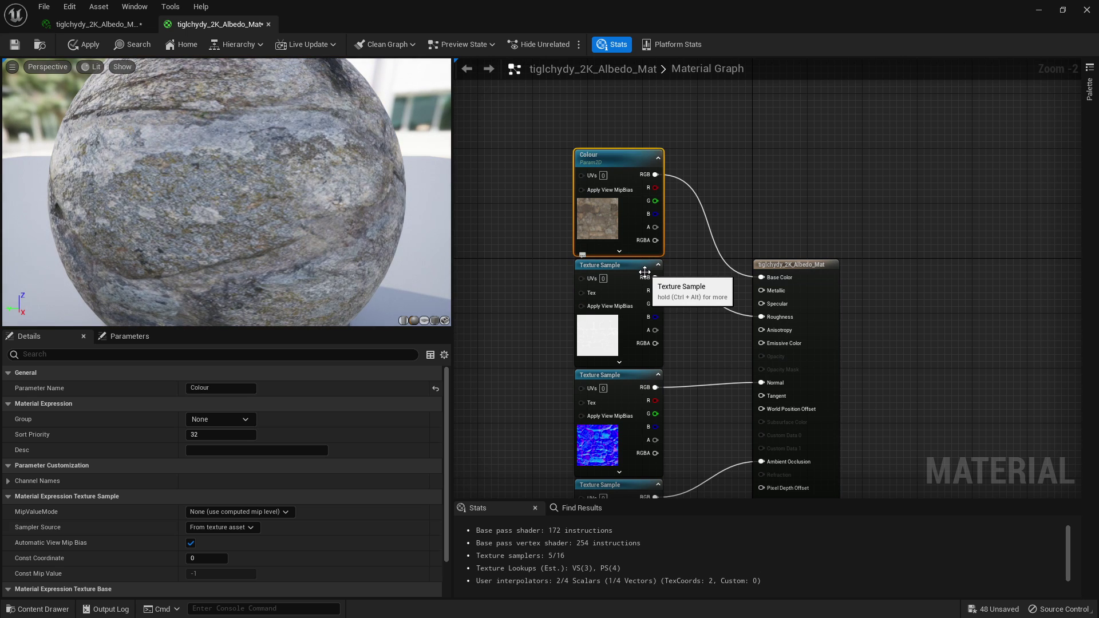
left_click(599, 321)
right_click(599, 322)
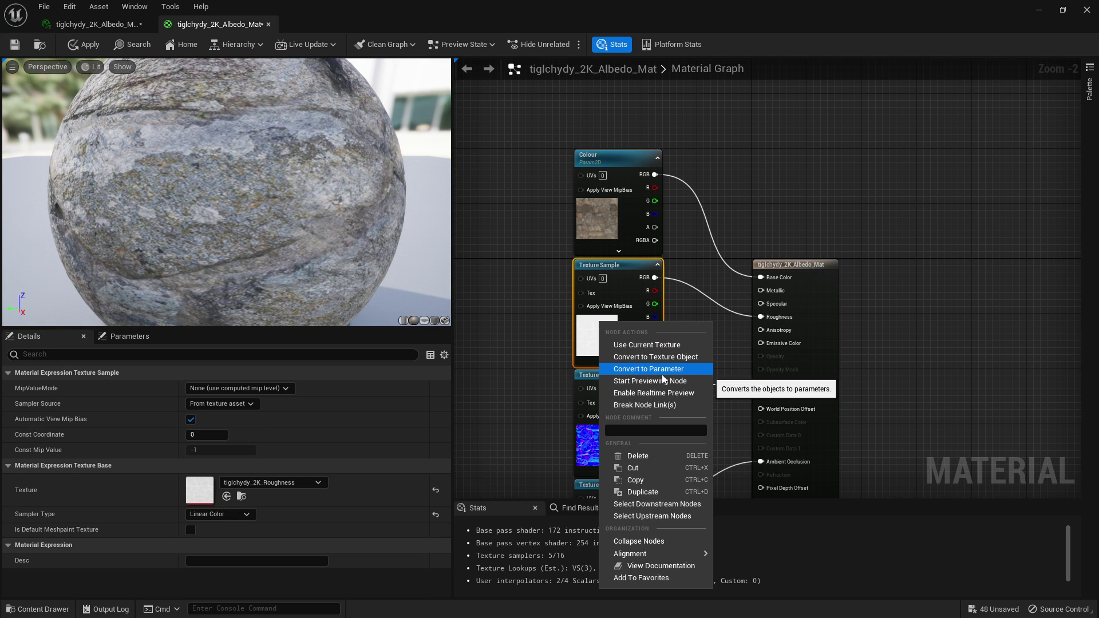
left_click(662, 374)
type("Rough")
key("Return")
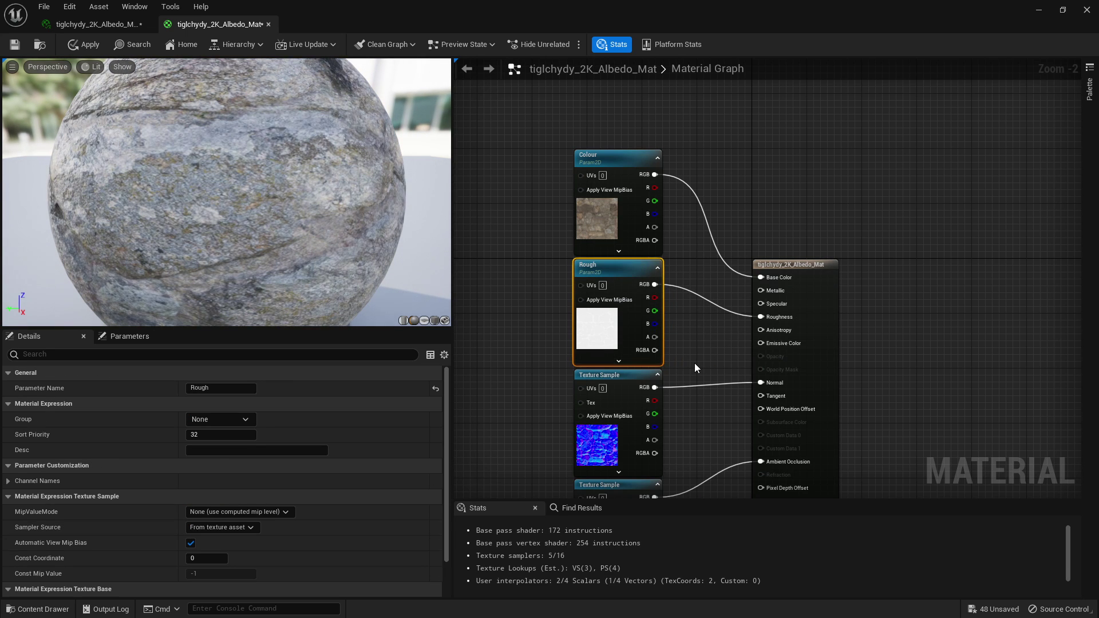
Convert the normal and ambient occlusion texture samples to parameters named Normal and AO.
right_click_drag(624, 462, 617, 424)
right_click(608, 408)
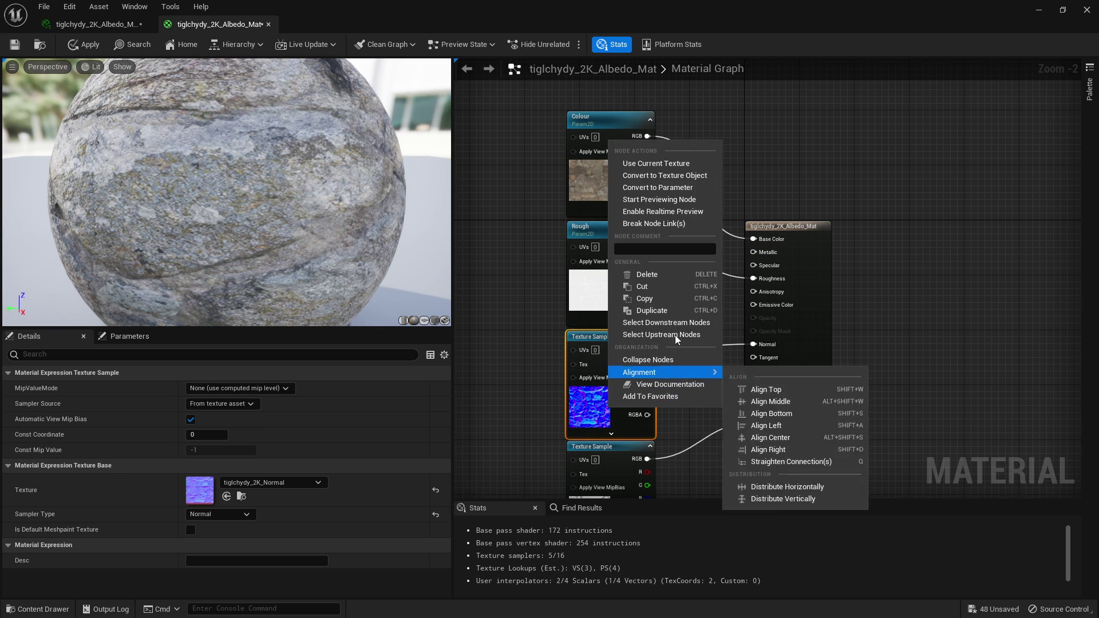
left_click(662, 191)
type("Normal")
key("Return")
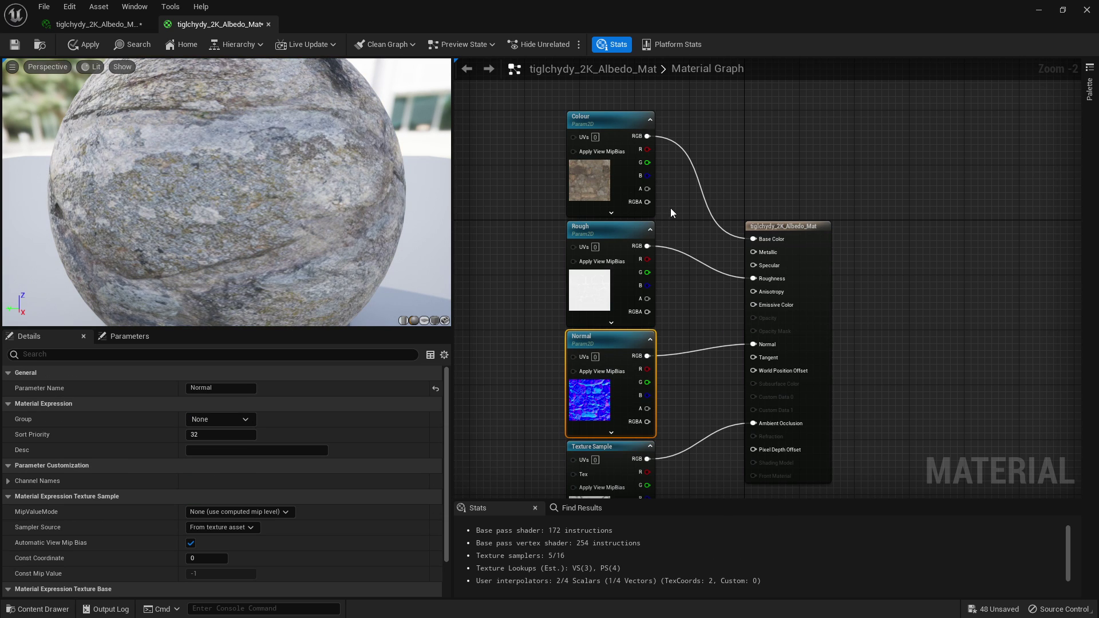
right_click_drag(671, 208, 704, 397)
right_click(704, 397)
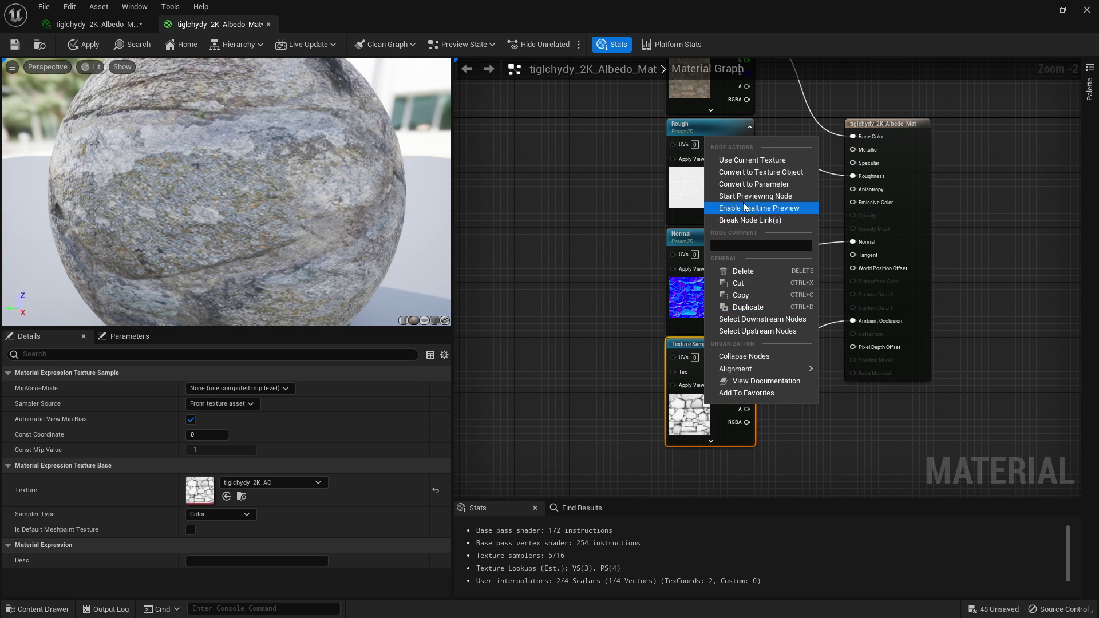
left_click(744, 184)
type("AO")
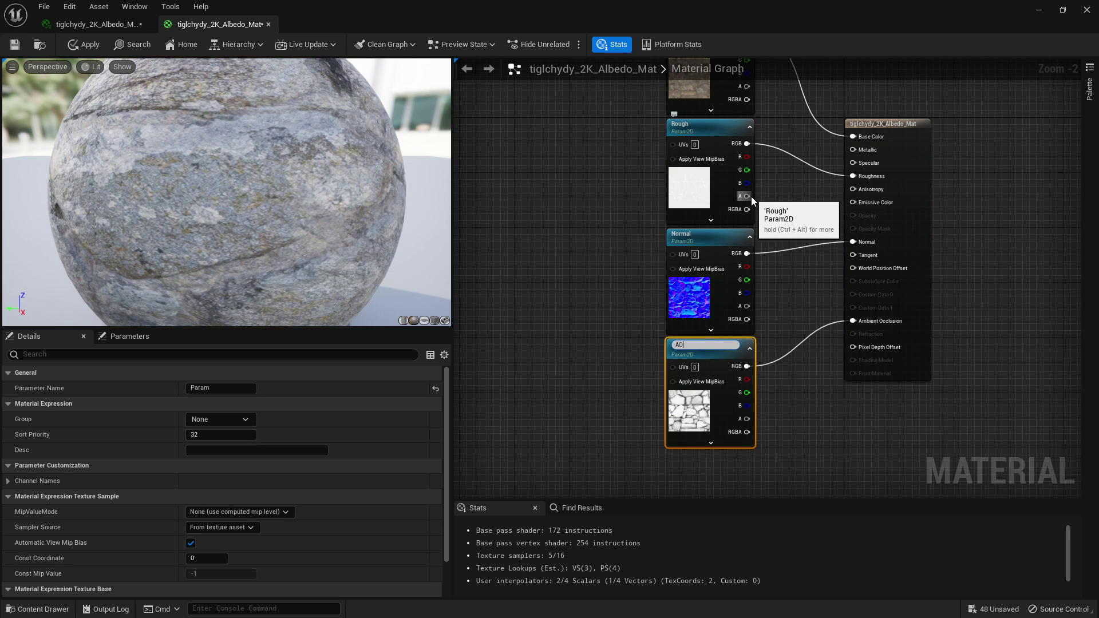
key("Return")
Rename the Rough parameter to Roughness and apply the changes to the cobblestone material.
right_click_drag(751, 197, 744, 221)
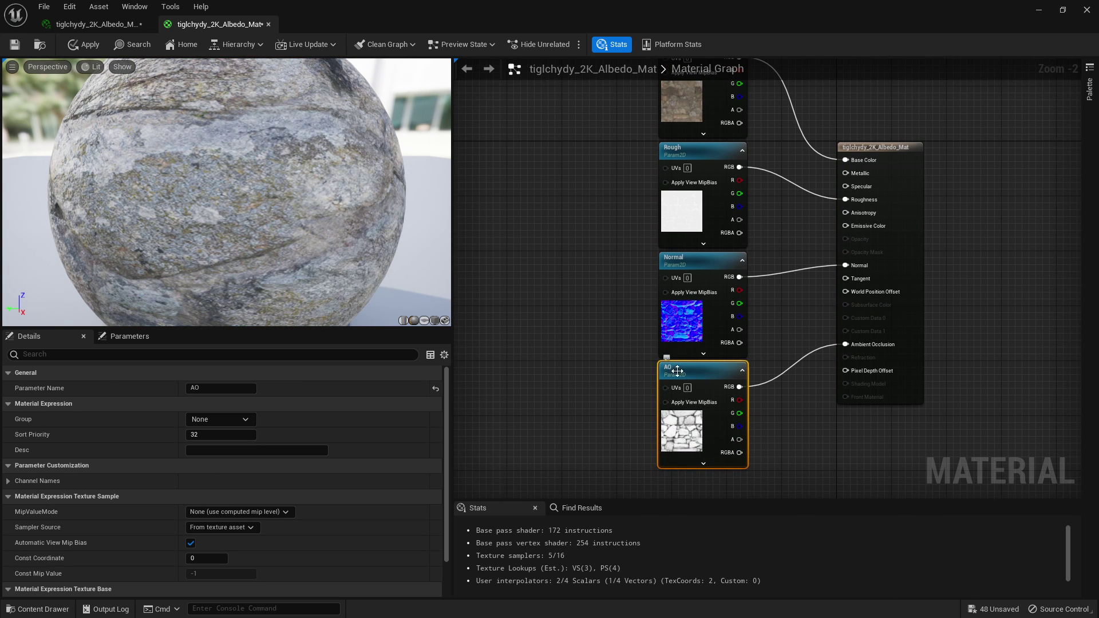
right_click_drag(763, 273, 746, 336)
left_click(669, 252)
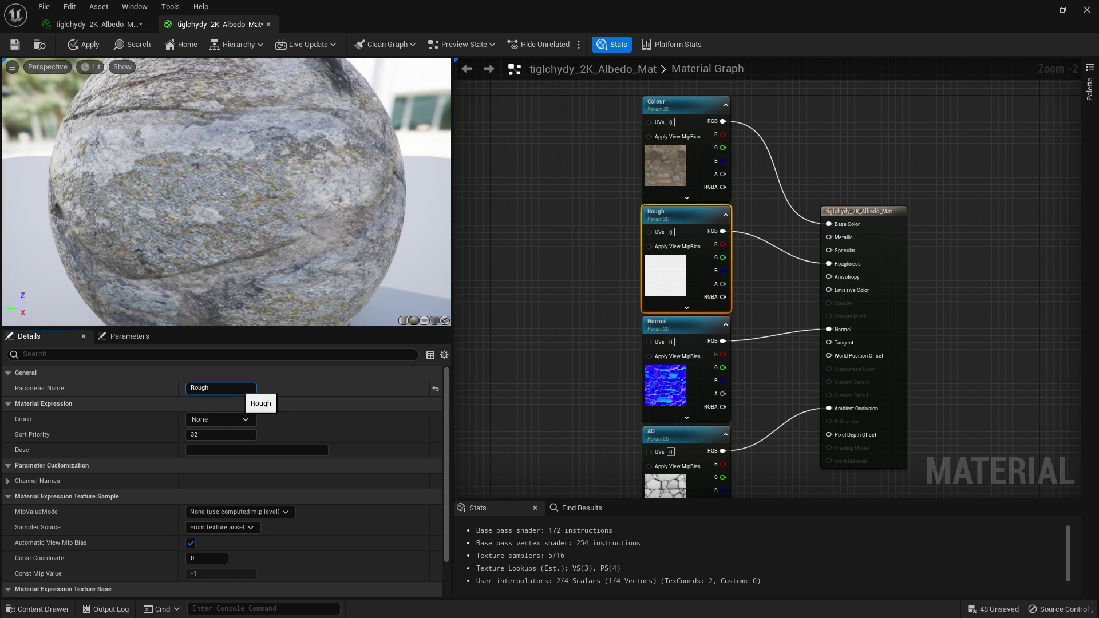
type("ness")
key("Return")
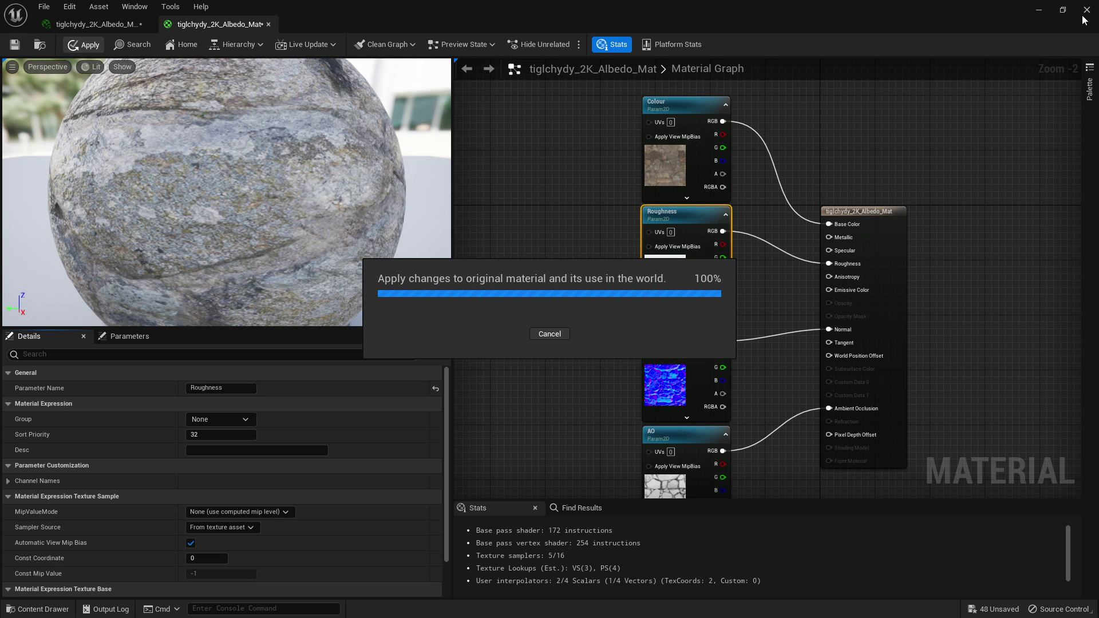
Arrange the material instance's editor beside the preview spheres and rename the instance WoodTest.
left_click(96, 24)
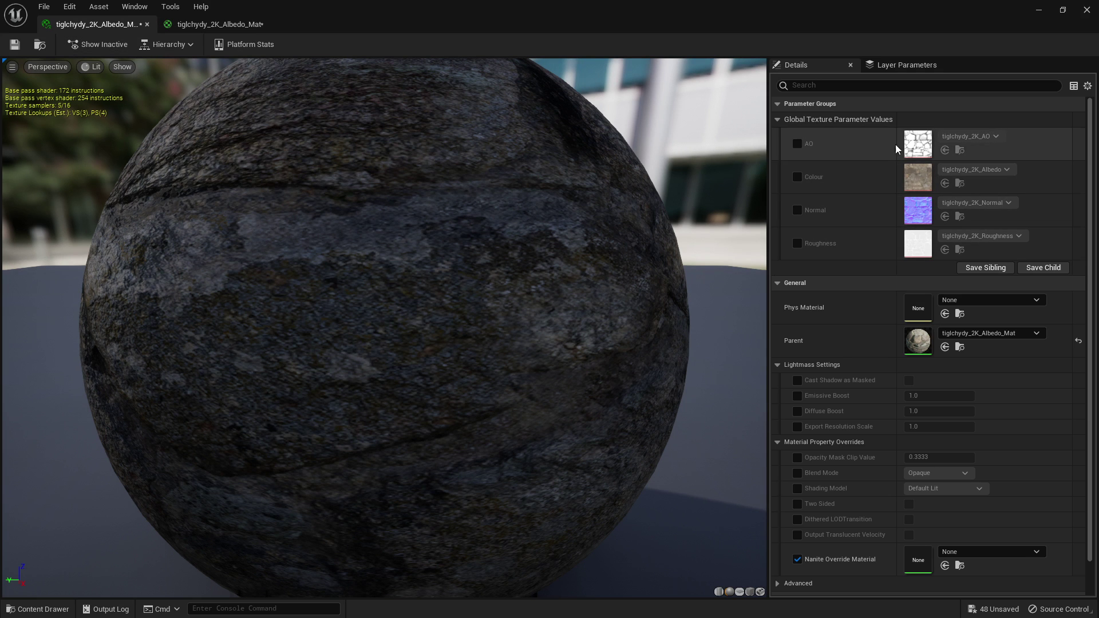
left_click_drag(833, 13, 888, 77)
right_click_drag(472, 286, 516, 252)
mouse_move(399, 486)
left_mouse_down()
mouse_move(477, 452)
mouse_move(395, 476)
left_mouse_up()
left_click(385, 515)
right_click_drag(401, 321, 361, 321)
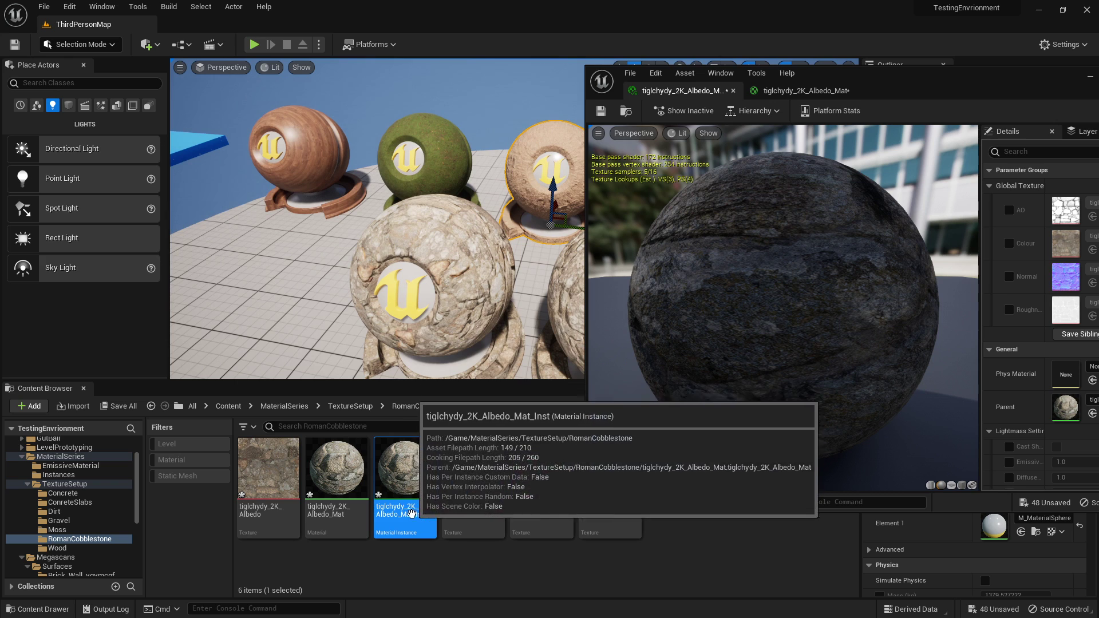
key("F2")
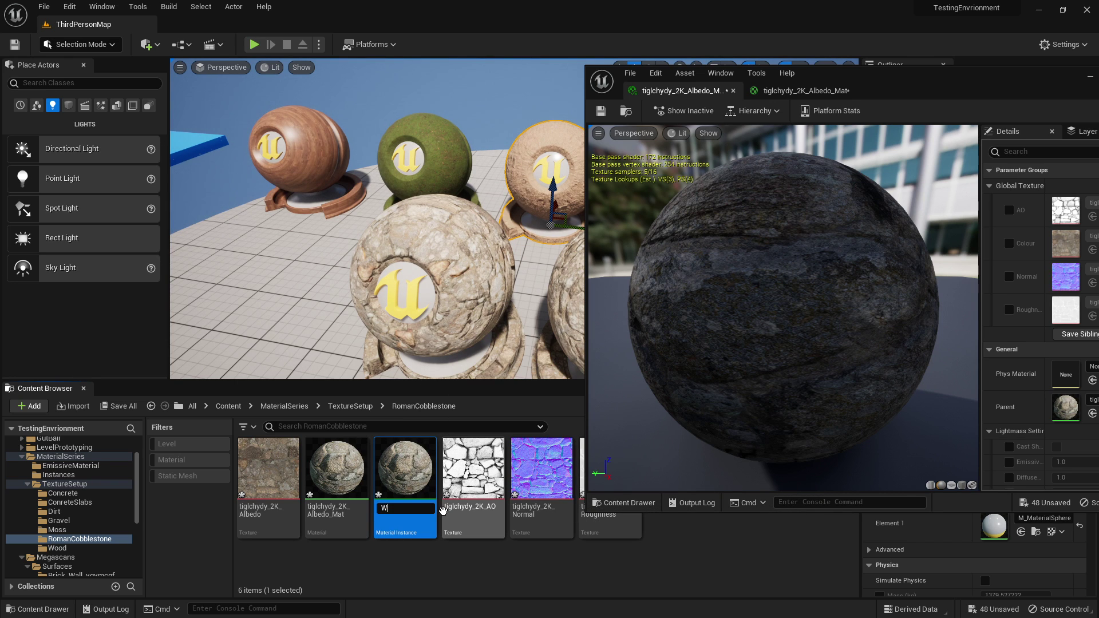
type("WoodTest")
key("Return")
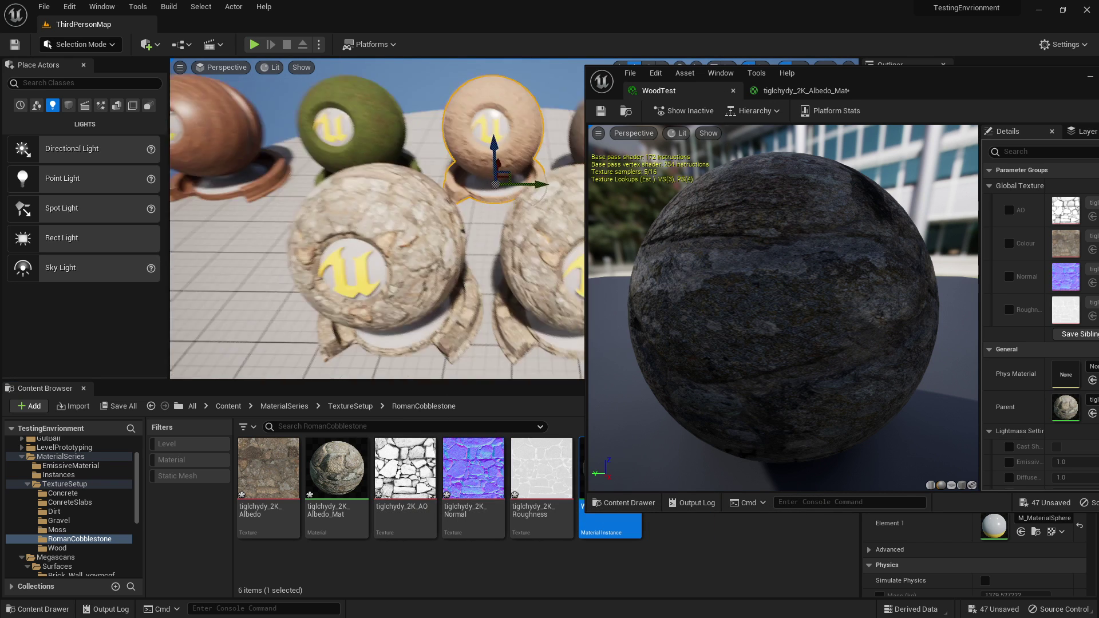
Apply the WoodTest material instance to the right-hand cobblestone preview sphere.
left_click_drag(891, 79, 971, 79)
left_click_drag(610, 475, 607, 217)
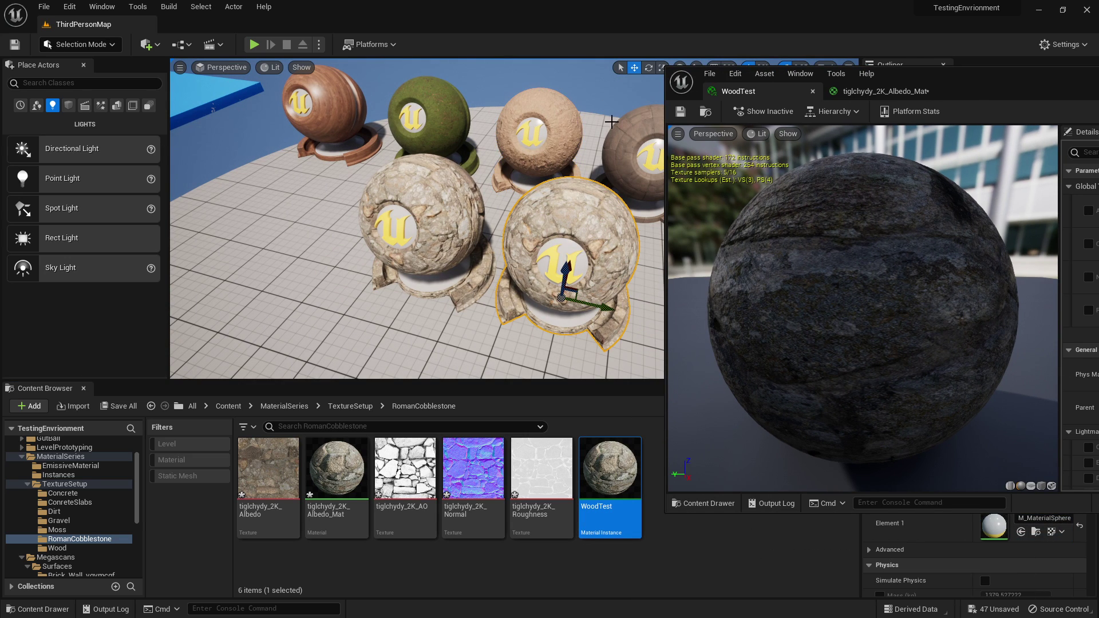
Select the wood preview sphere, open the TextureSetup/Wood folder with the wdipfjw_2K textures, and place the WoodTest editor within reach.
left_click(361, 104)
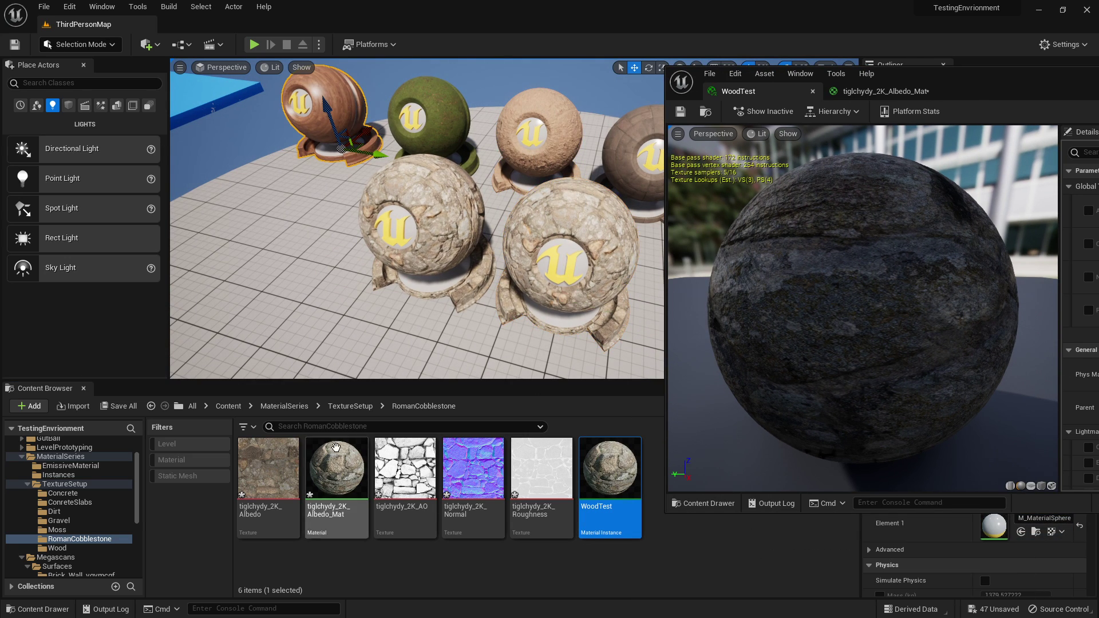
left_click(350, 406)
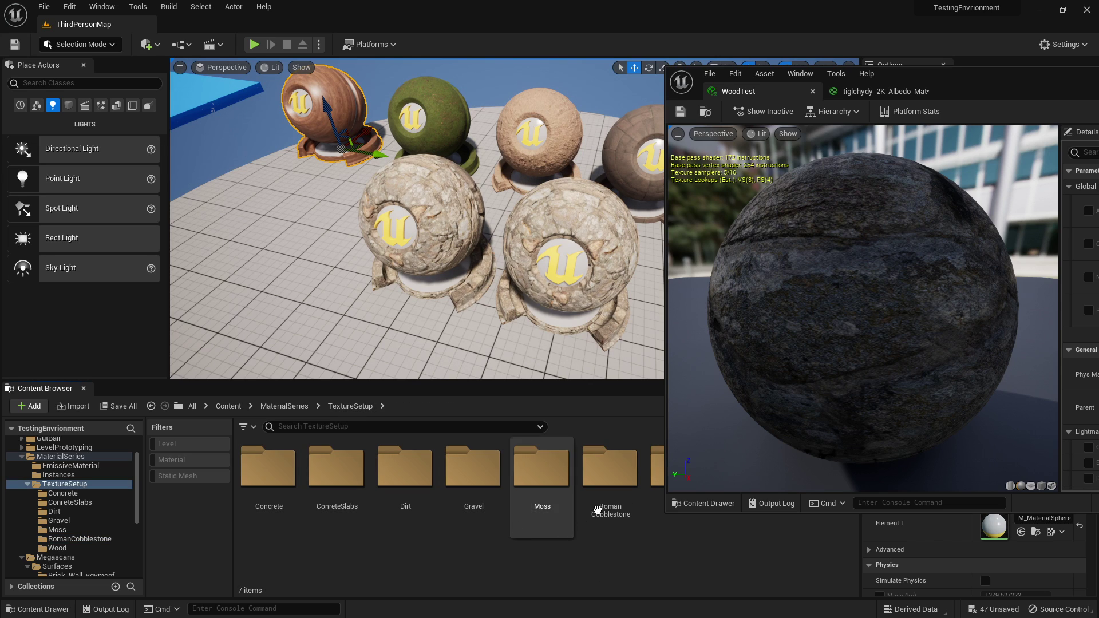
left_click_drag(901, 83, 910, 38)
left_click(677, 472)
double_click(677, 481)
left_click(268, 467)
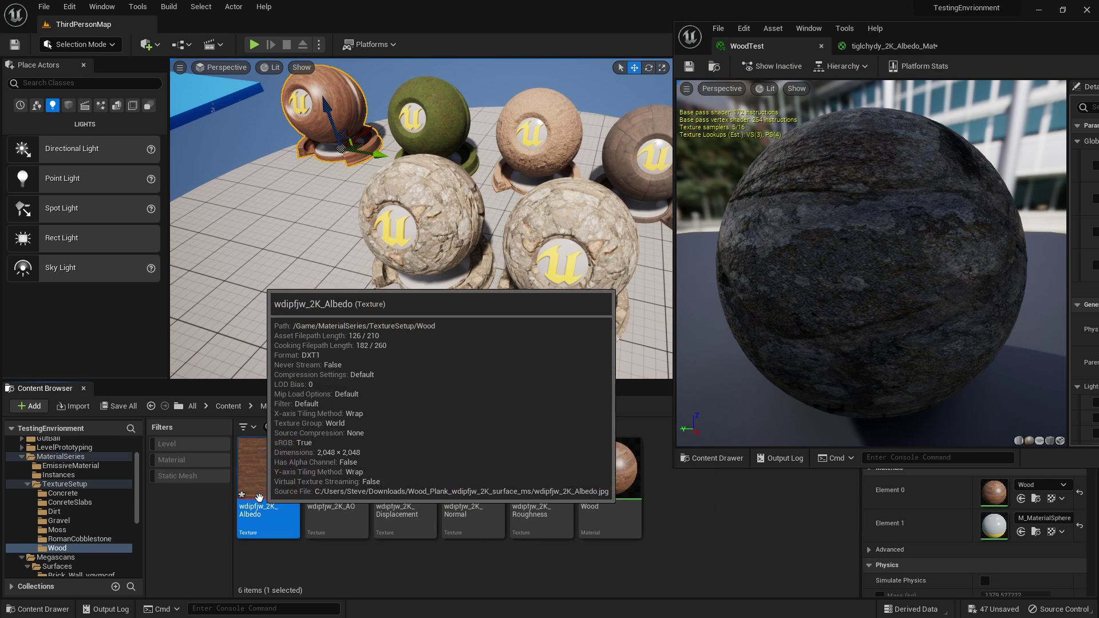
left_click(527, 456, "shift")
left_click_drag(975, 35, 776, 40)
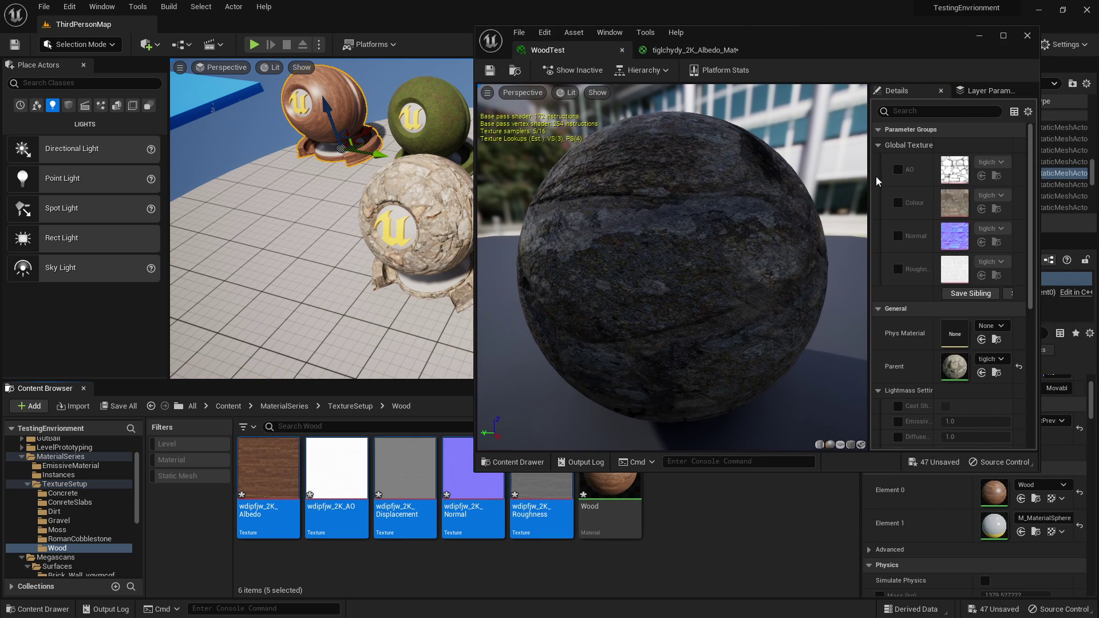
Enable the AO, Colour, Normal and Roughness overrides in WoodTest and assign the wdipfjw_2K_AO texture to AO.
left_click(898, 169)
left_click(898, 203)
left_click(898, 236)
left_click(898, 269)
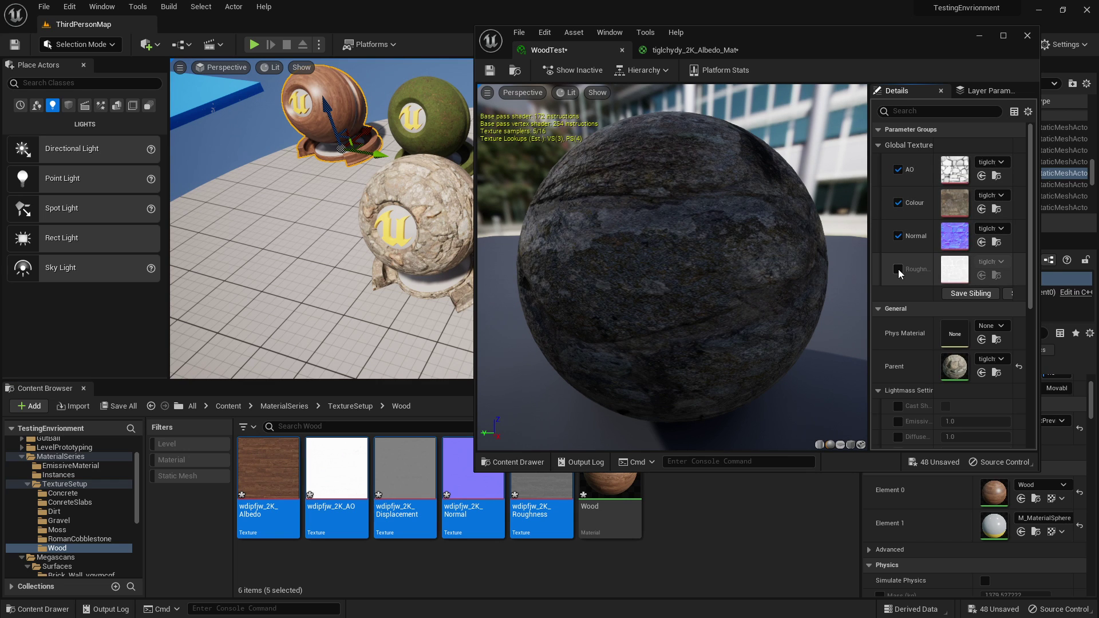
left_click_drag(337, 475, 954, 173)
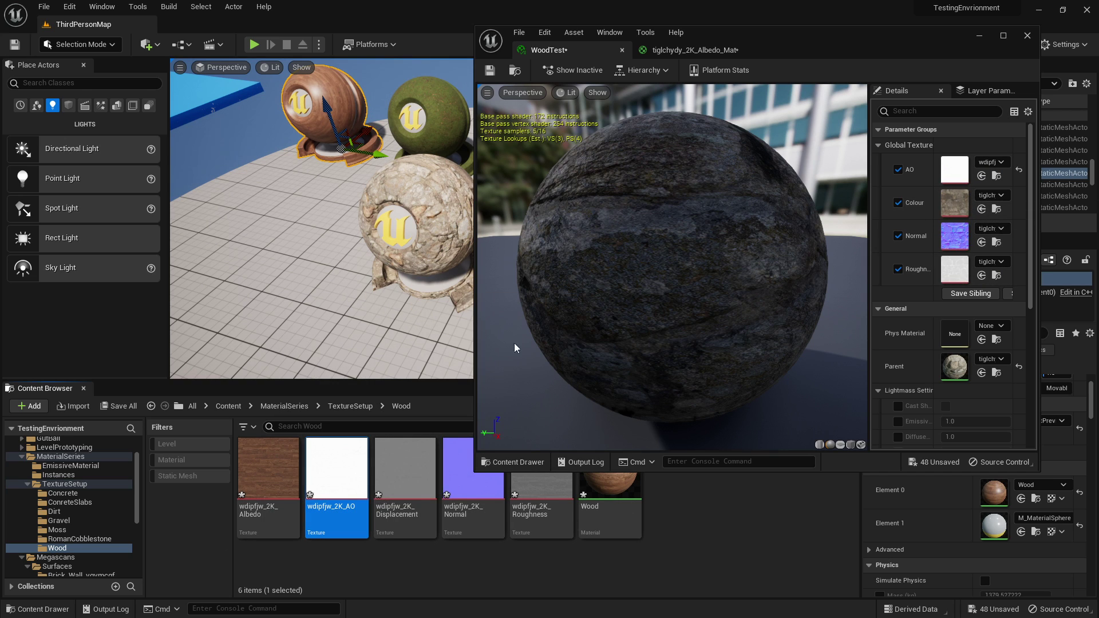
Assign the wdipfjw_2K Albedo, Normal and Roughness textures to Colour, Normal and Roughness in WoodTest, and move its editor clear of the preview spheres.
left_click_drag(268, 467, 954, 207)
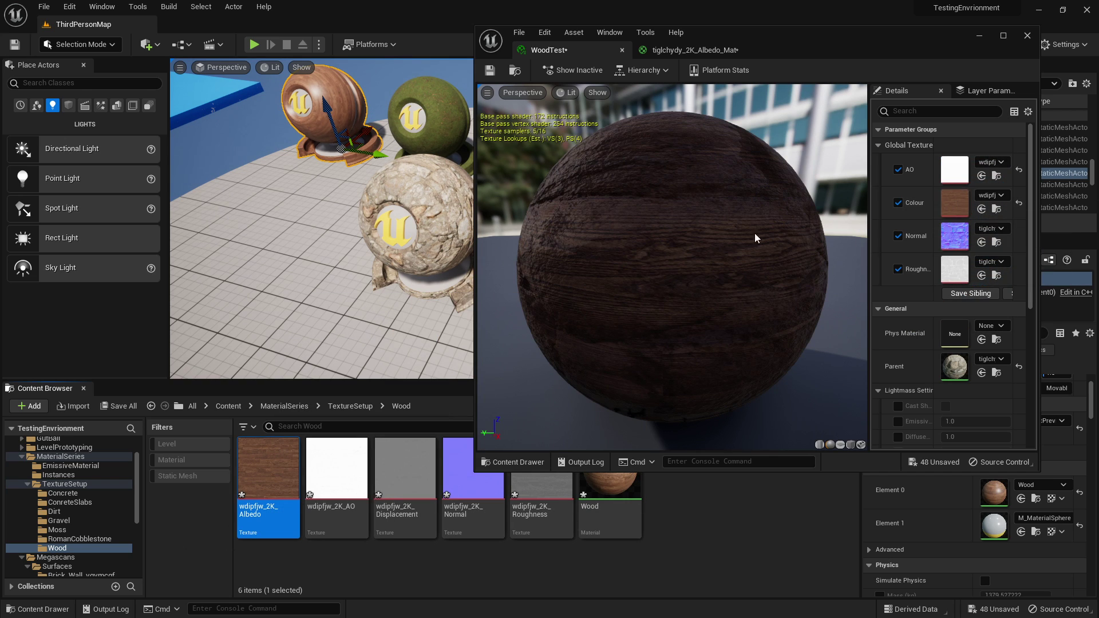
left_click_drag(472, 469, 960, 245)
left_click_drag(541, 506, 955, 269)
left_click_drag(872, 47, 964, 248)
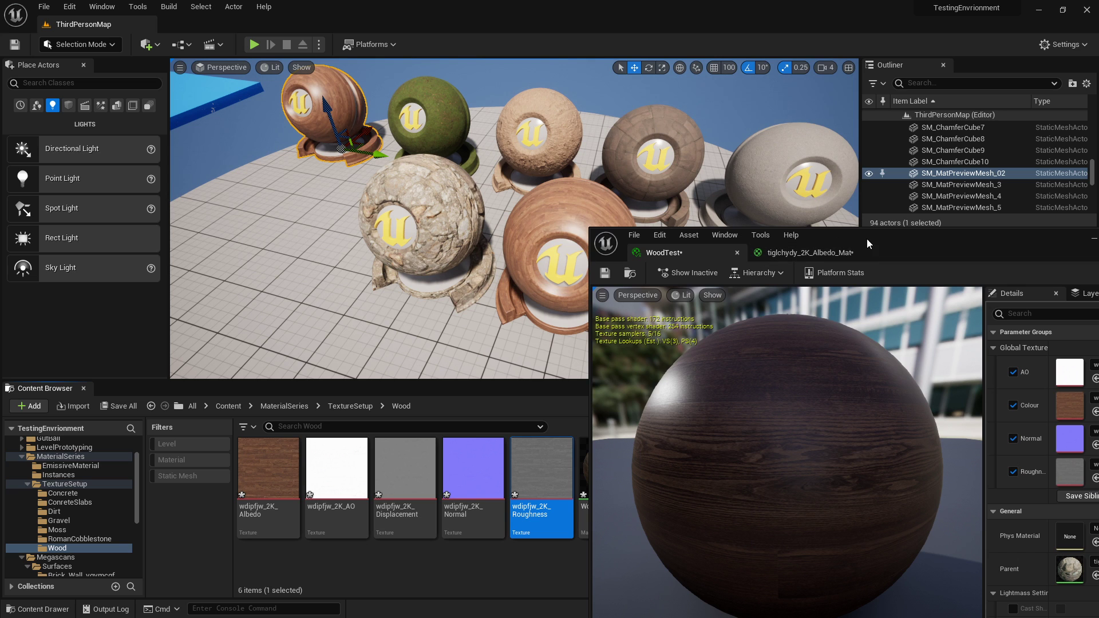
left_click_drag(868, 244, 142, 62)
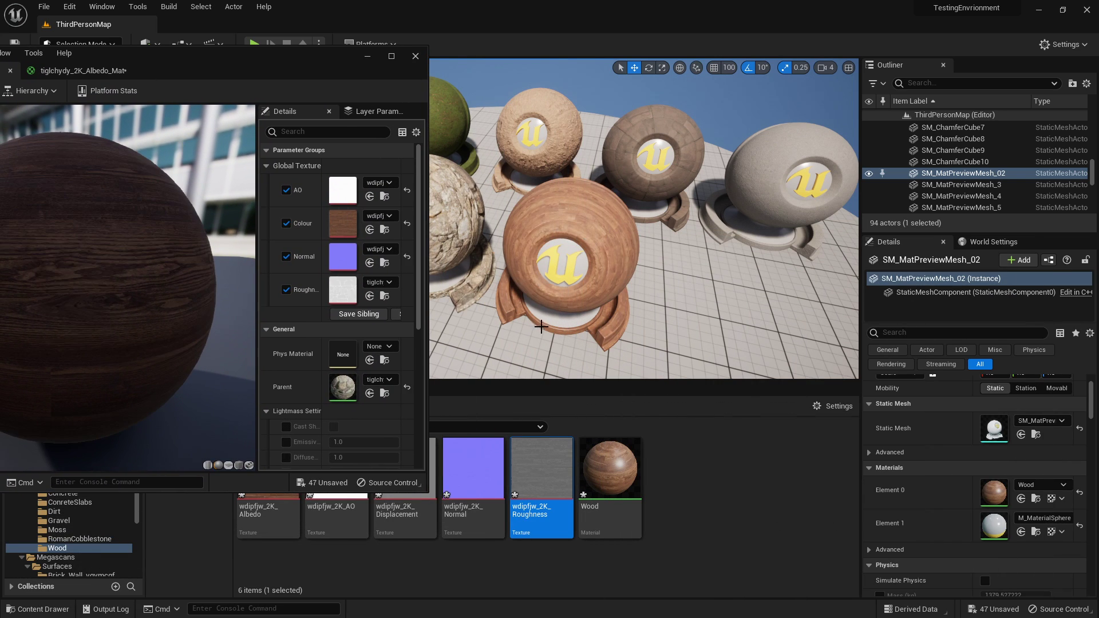
Undo the wood texture assignments in WoodTest and maximise its editor.
key("ctrl+z")
key("ctrl+z")
key("ctrl+z")
left_click_drag(320, 50, 295, 0)
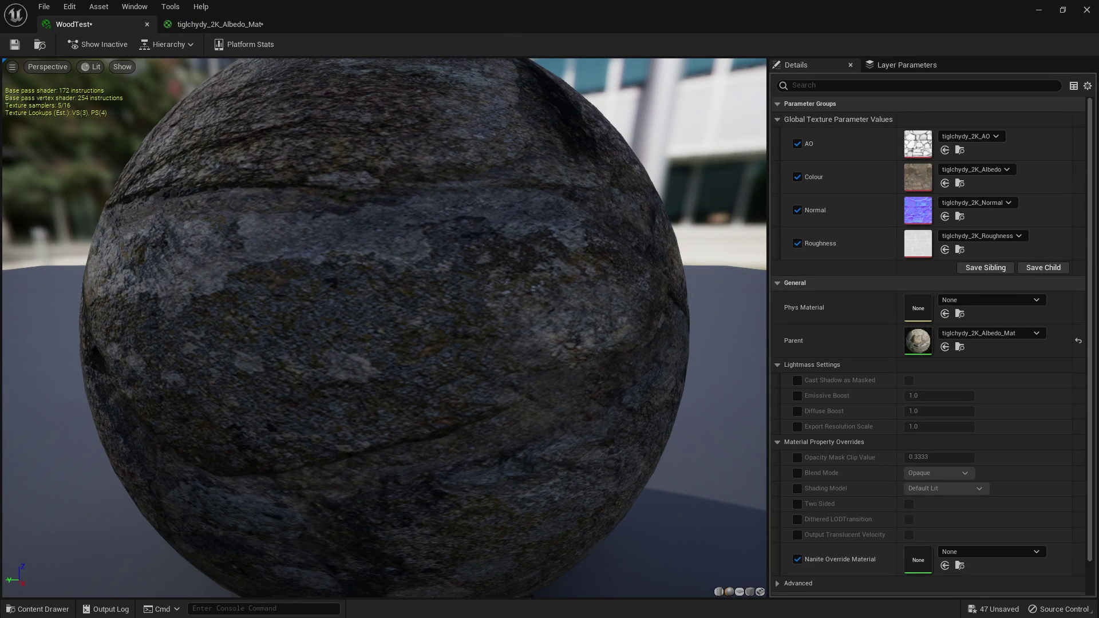
Restore the WoodTest editor beside the wood textures and assign wdipfjw_2K Albedo, AO, Normal and Roughness to the Colour, AO, Normal and Roughness parameters.
left_click_drag(494, 11, 262, 44)
left_click_drag(268, 506, 459, 212)
left_click(337, 508)
left_click_drag(336, 508, 488, 177)
left_click(473, 509)
left_click_drag(473, 508, 482, 234)
left_click(541, 508)
left_click_drag(541, 508, 462, 279)
Clear the WoodTest editor out of the way and view the wood preview sphere close up in the level.
key("w")
right_click_drag(589, 77, 591, 75)
scroll(591, 75, "up", 2)
left_click(484, 43)
scroll(642, 190, "down", 5)
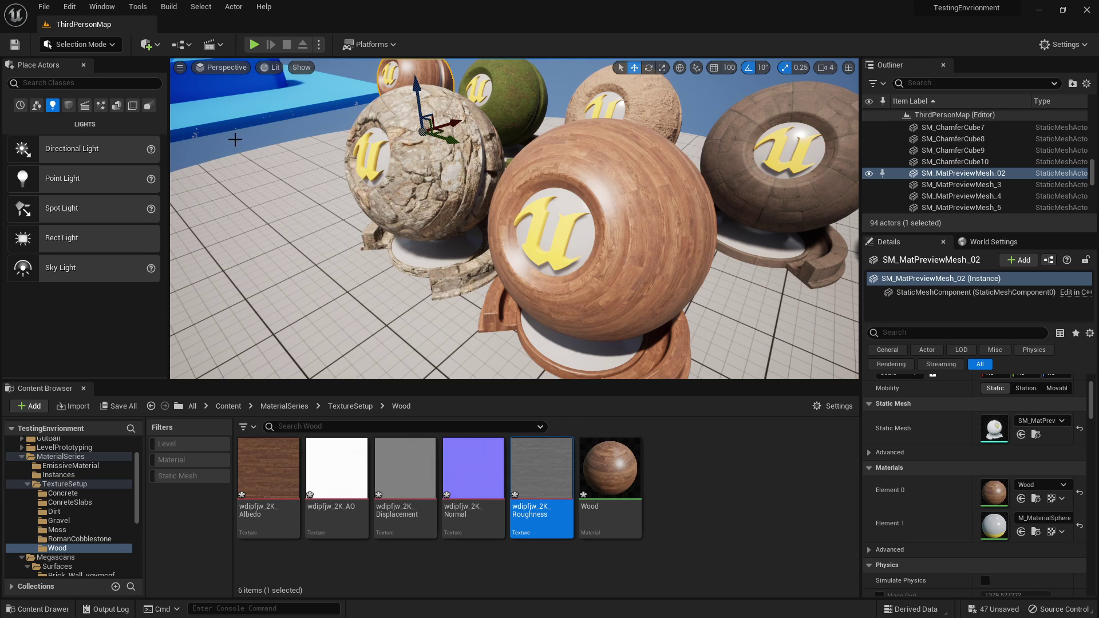
Bring up the options for adding content to the project, including Quixel Bridge.
left_click(151, 47)
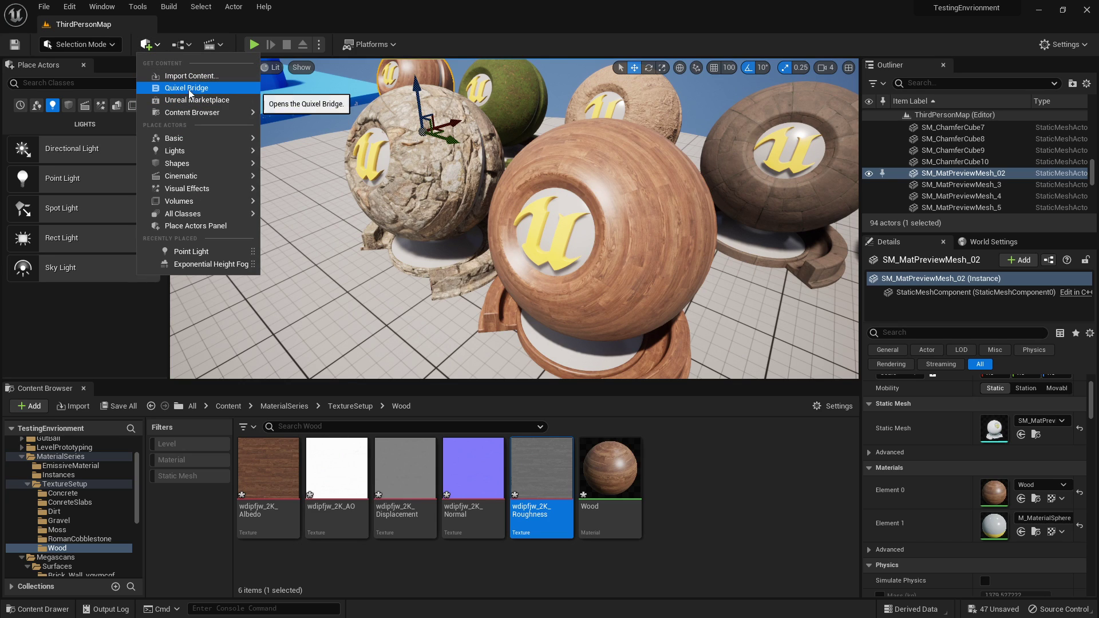